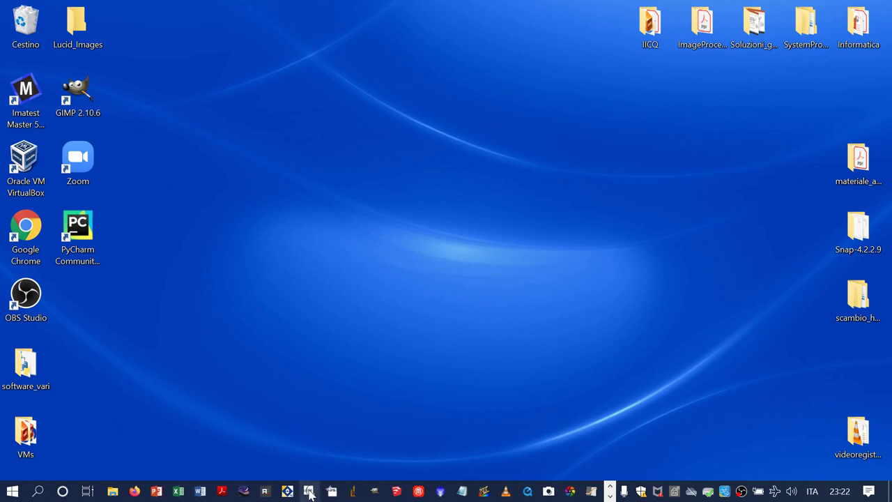
- Open the IDS Camera Manager, start the UI-359xCP-C camera's live view in uEye Cockpit, and enlarge its window
click(332, 491)
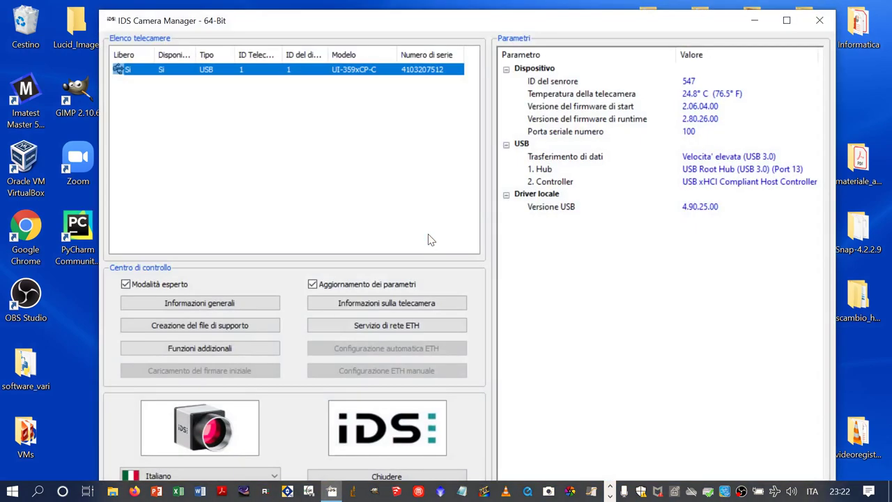
double_click(230, 73)
click(292, 234)
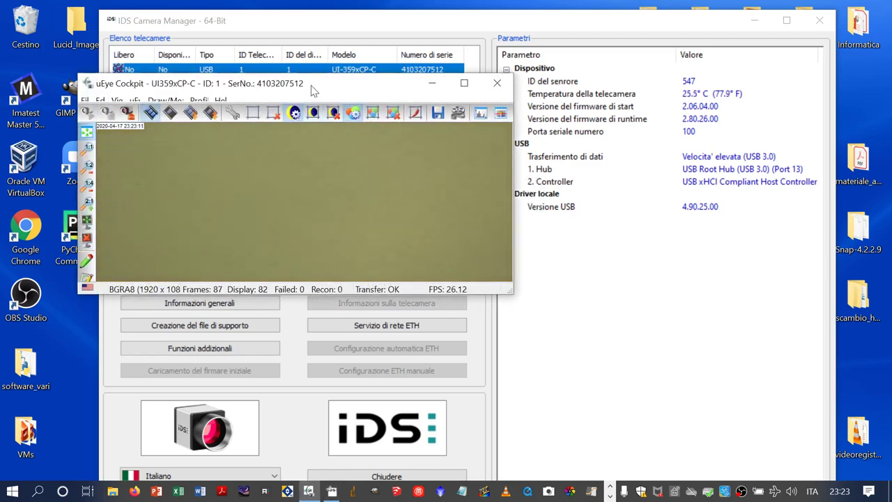
drag(313, 90, 296, 63)
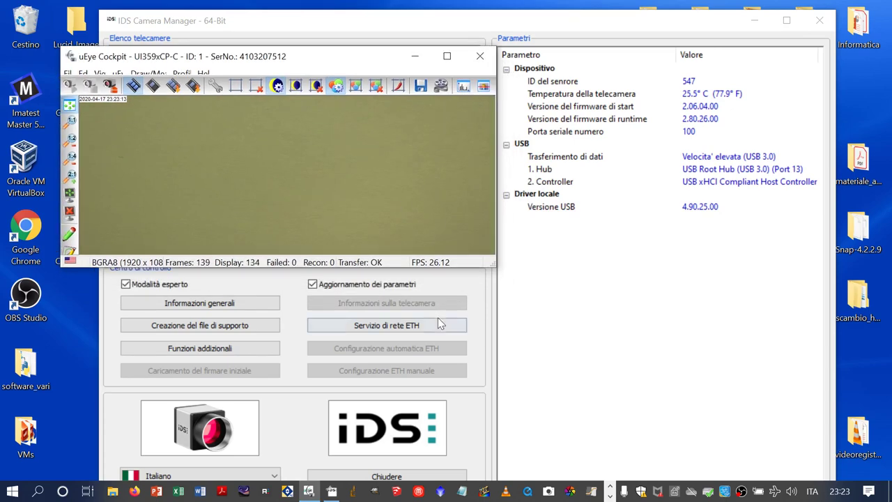
drag(491, 263, 679, 475)
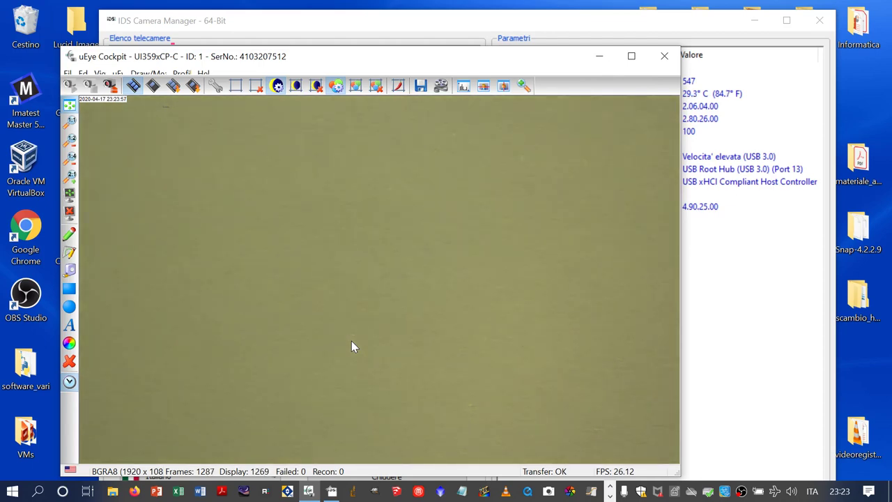
- Show the live image at 1:1 scale and place the camera properties dialog beside it
click(73, 158)
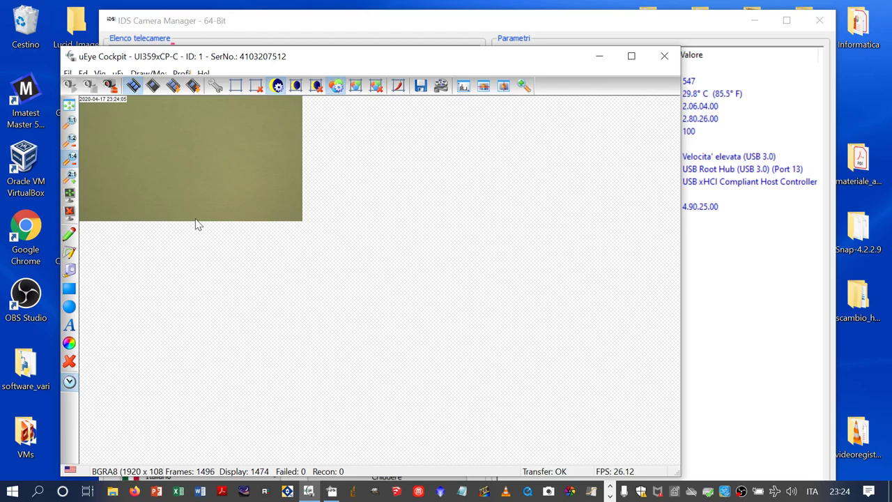
click(70, 123)
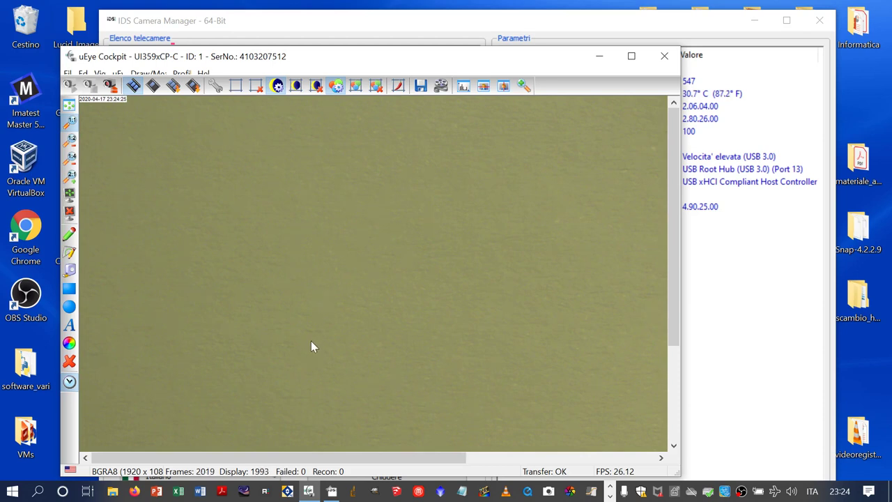
click(217, 86)
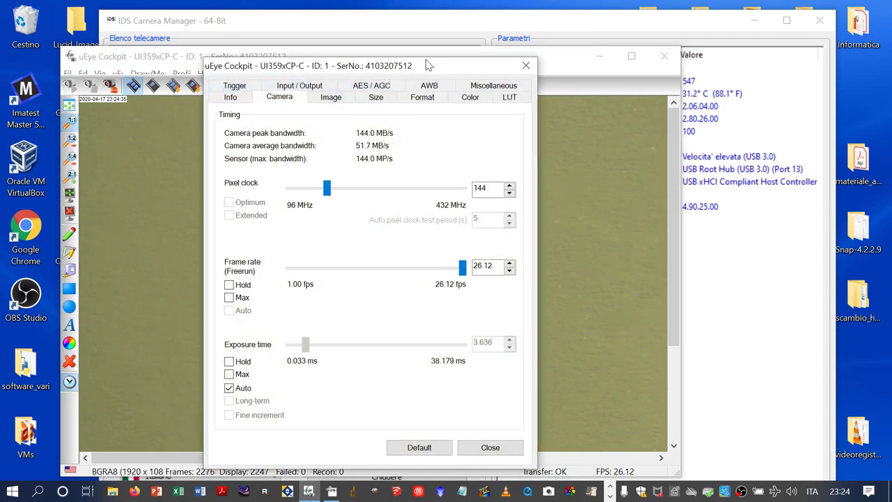
drag(429, 65, 762, 54)
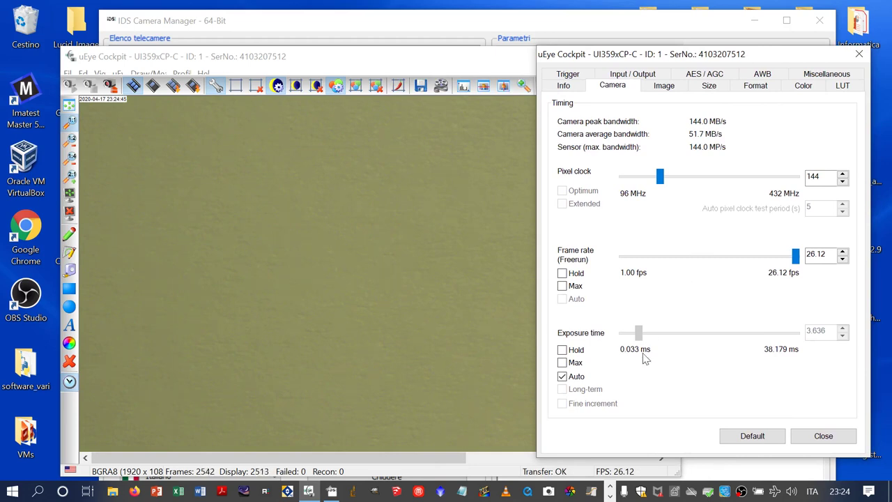
- Turn off automatic exposure and reduce the exposure time to 0.231 ms
click(562, 376)
drag(639, 333, 679, 342)
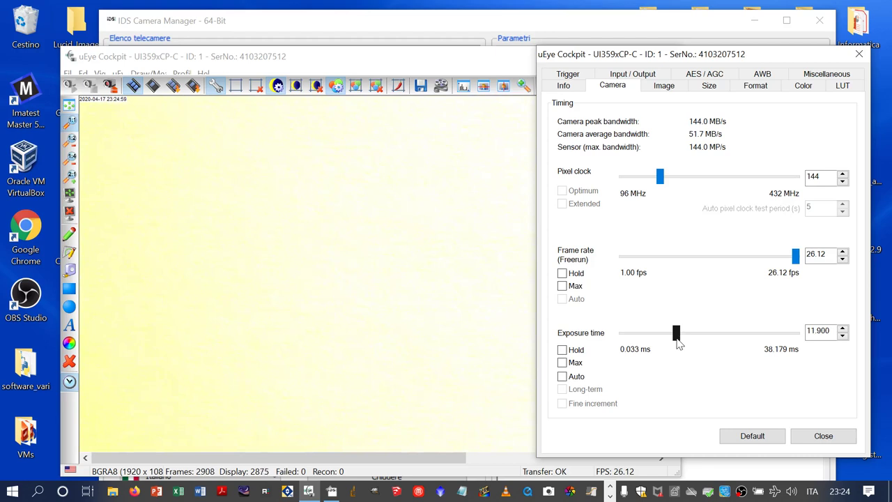
drag(678, 340, 630, 348)
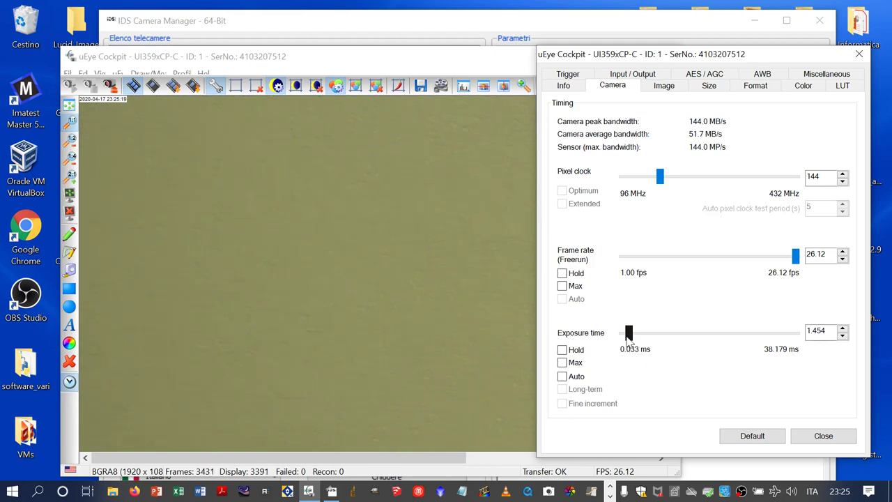
drag(628, 336, 623, 338)
- Turn off automatic master gain and raise the gain to its maximum of 100
click(671, 86)
click(562, 139)
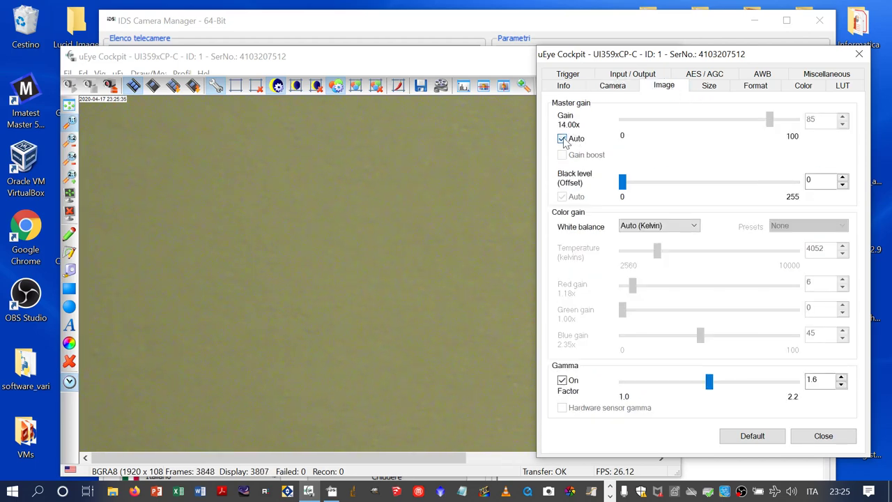
drag(771, 121, 802, 128)
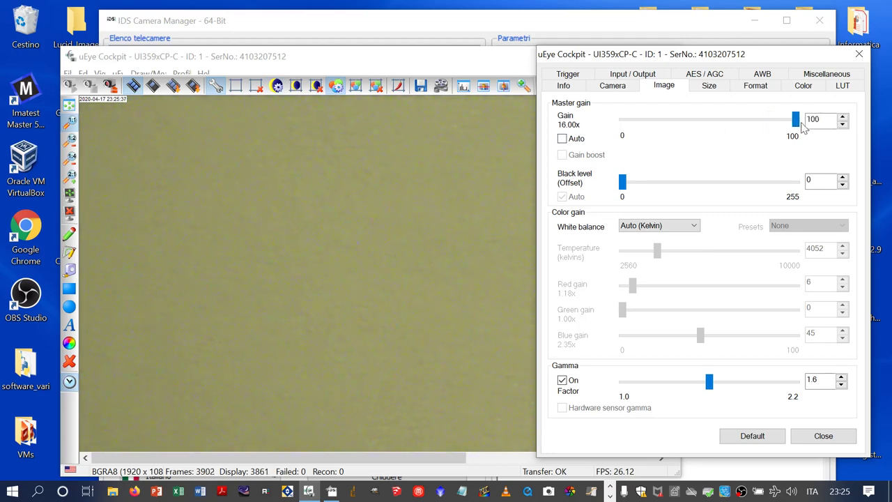
- Set the exposure time to 0.430 ms and move the properties dialog clear of the live image
click(623, 88)
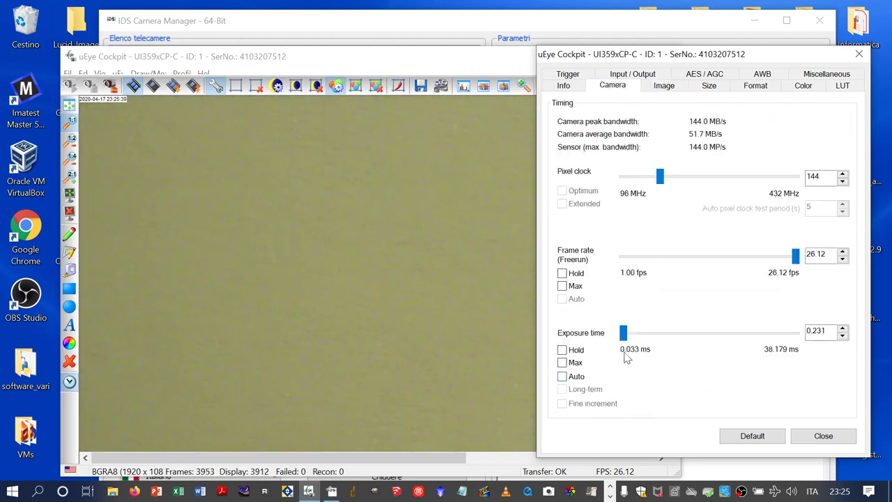
mouse_move(623, 334)
mouse_down()
mouse_move(617, 339)
mouse_move(626, 340)
mouse_up()
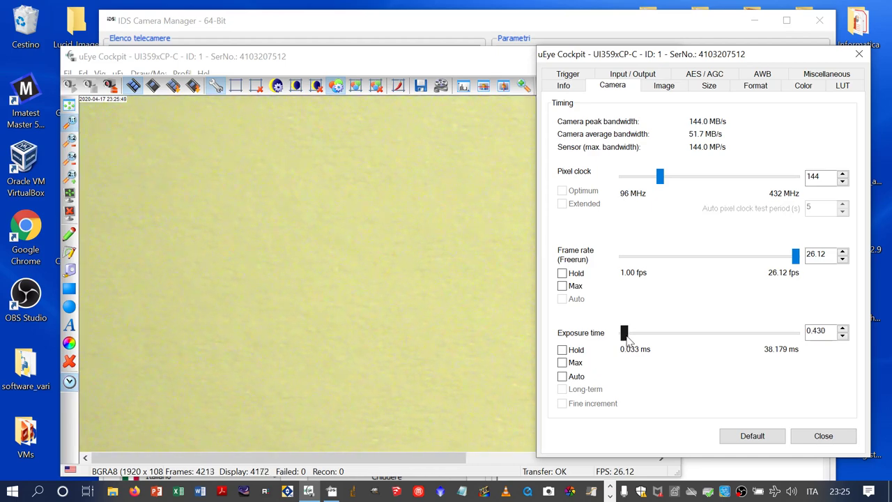
drag(627, 339, 627, 339)
drag(755, 53, 765, 179)
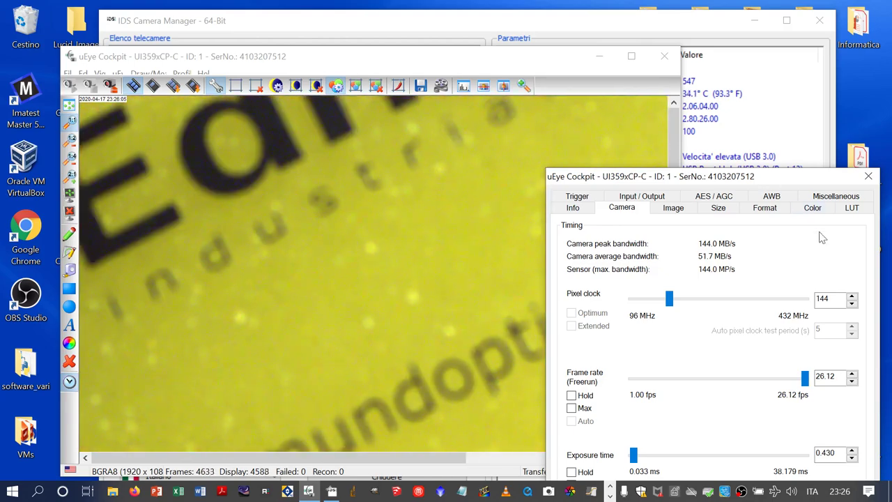
- Change the camera's image size profile to 4912 x 3684 (18M) and close the camera properties
click(71, 158)
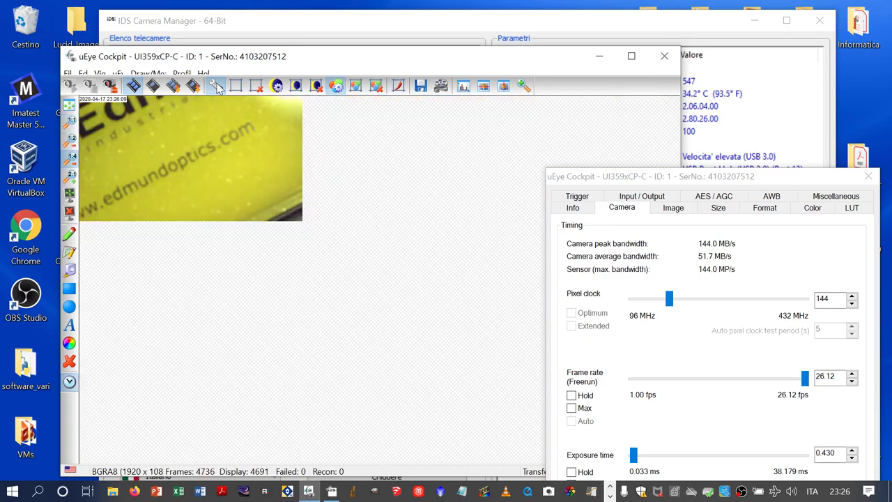
click(214, 89)
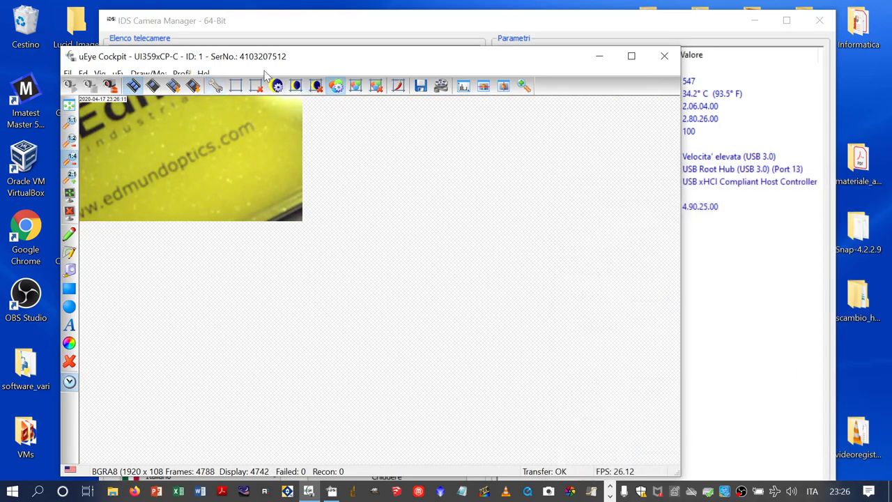
click(214, 85)
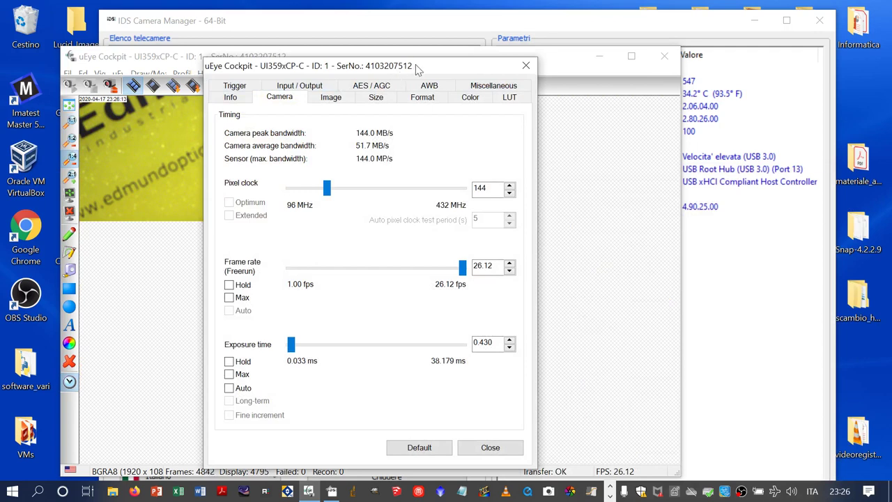
drag(416, 69, 621, 53)
click(534, 83)
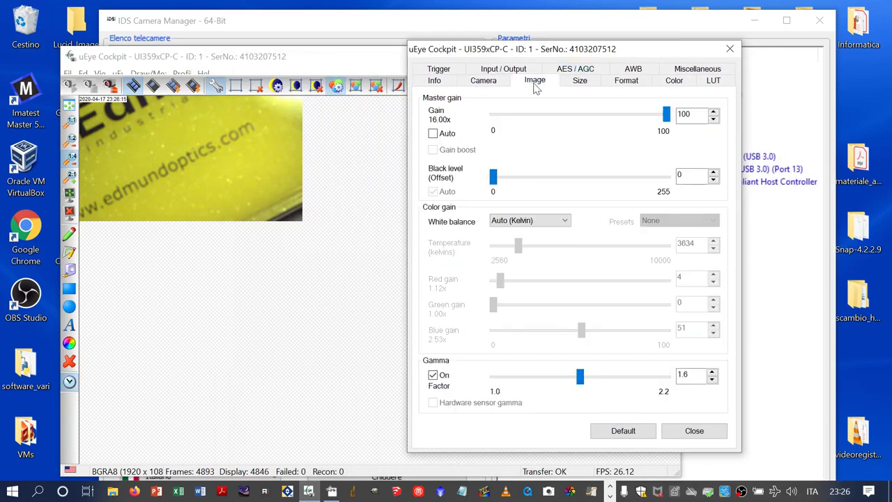
click(585, 82)
click(670, 120)
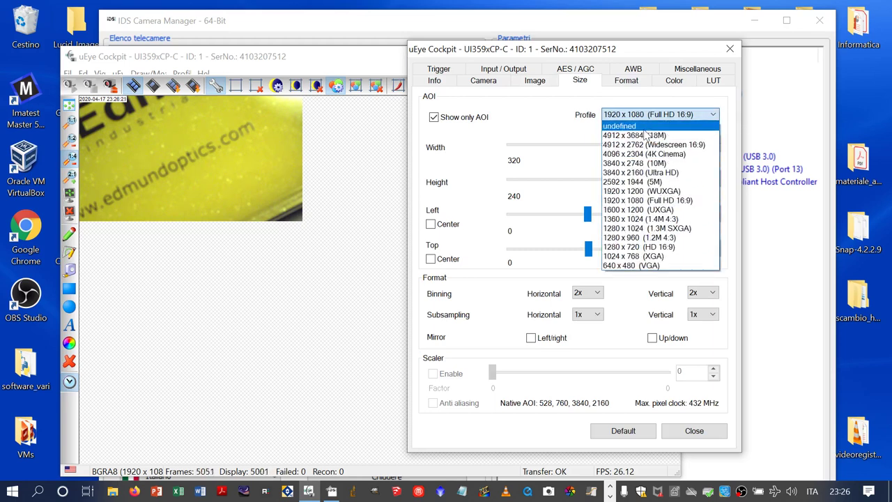
click(639, 135)
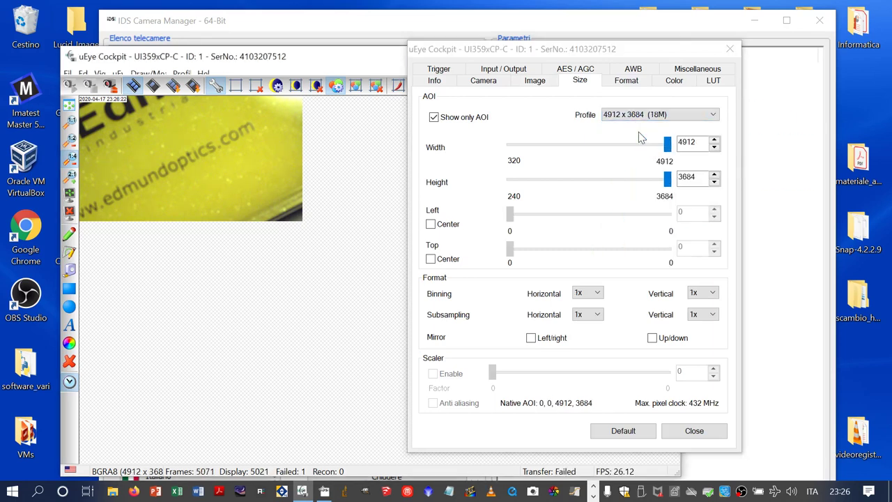
click(696, 433)
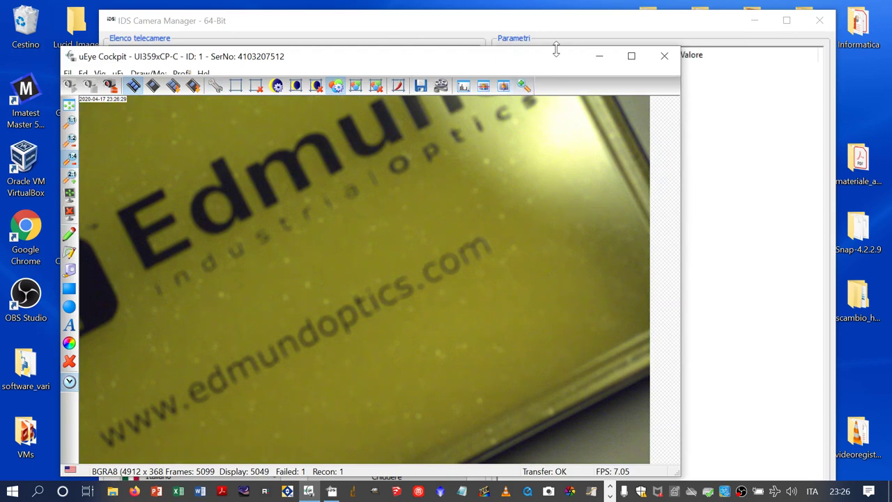
- Inspect the centre of the star target at 2:1 magnification and return to the 1:4 overview
drag(555, 56, 543, 36)
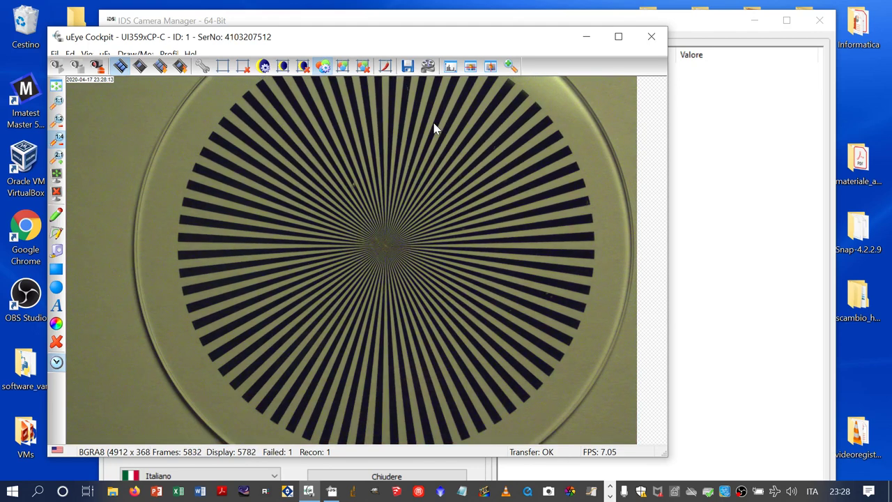
click(57, 159)
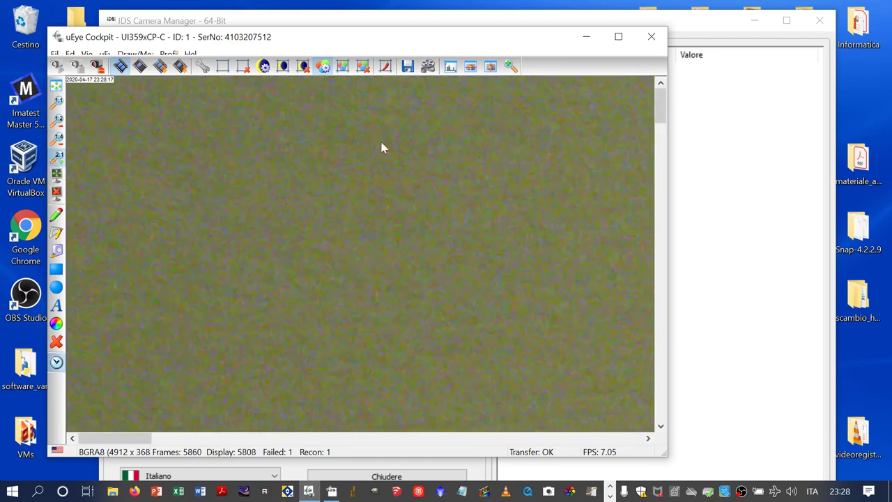
drag(665, 111, 660, 232)
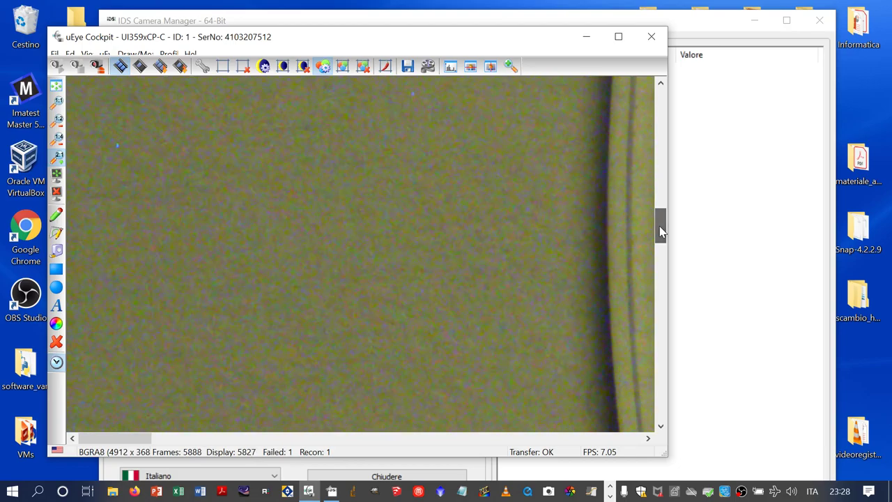
drag(126, 438, 406, 410)
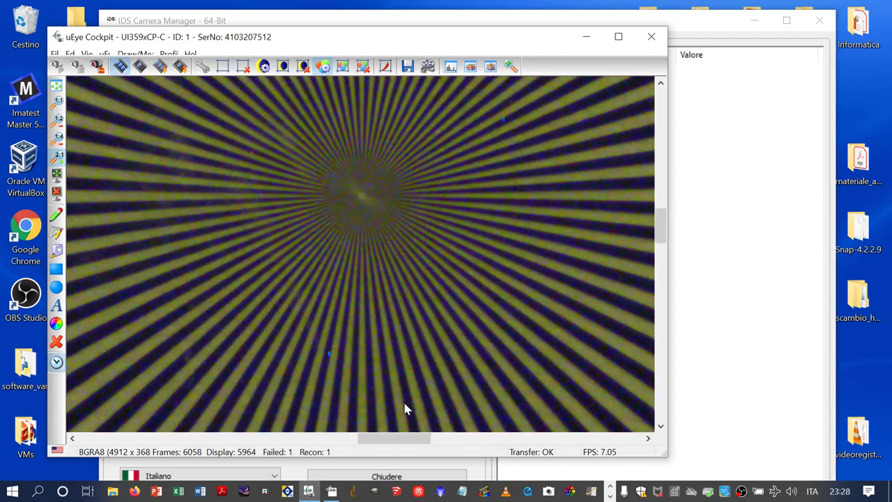
click(58, 139)
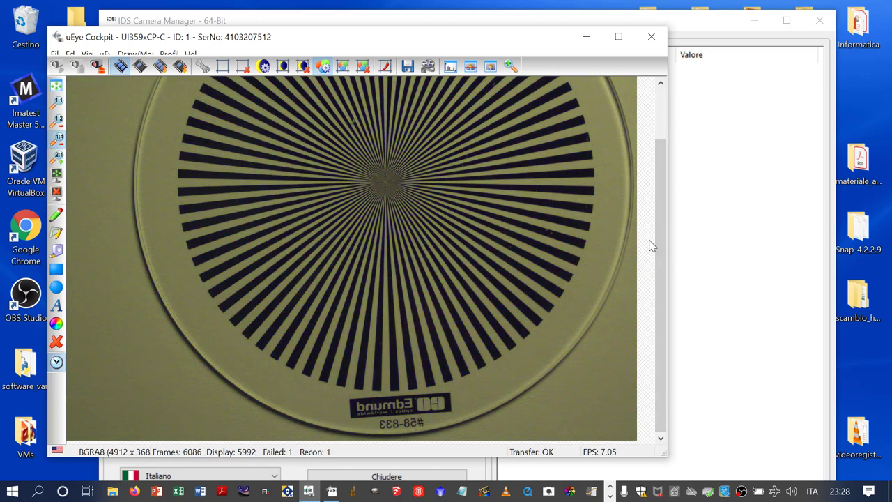
drag(662, 243, 662, 186)
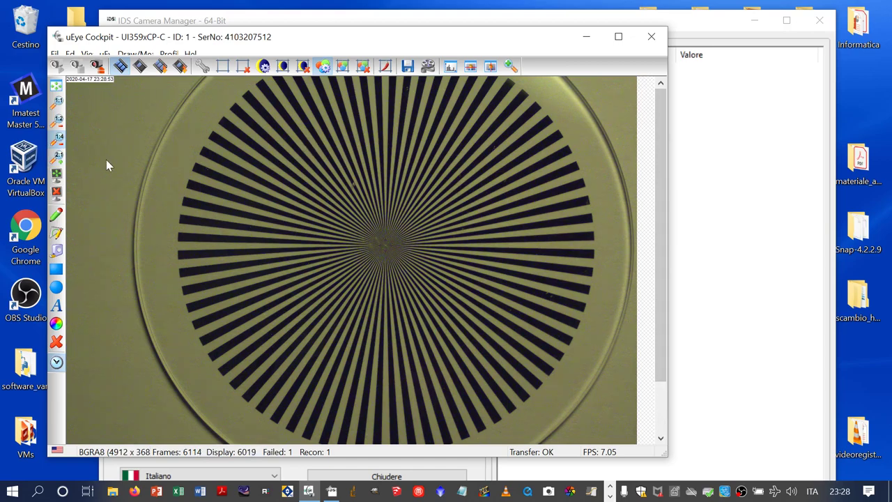
- Magnify the live image to 2:1 and bring the star target's centre into view
click(62, 160)
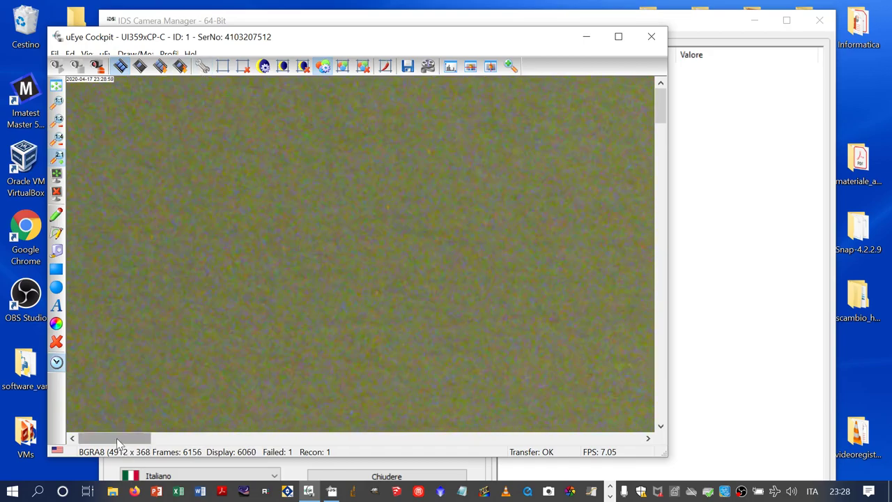
drag(117, 437, 390, 418)
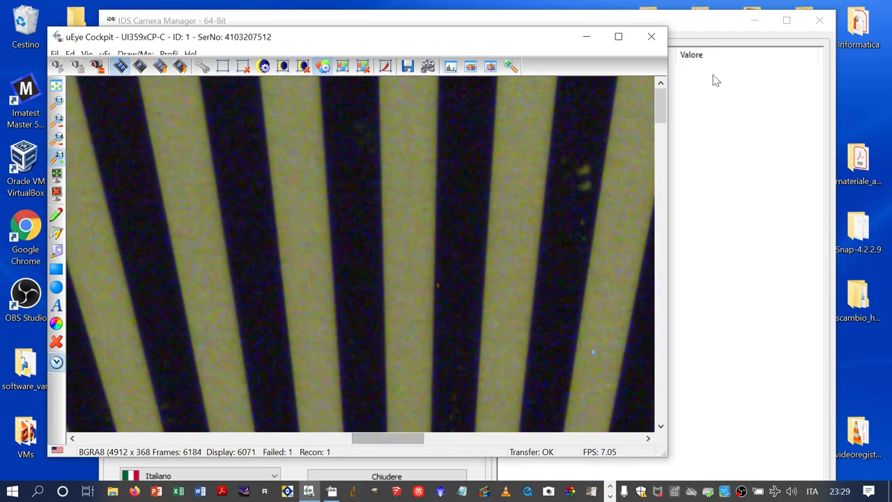
drag(662, 100, 651, 223)
- Reopen the camera properties beside the live image and set the exposure time to about 2.263 ms
click(202, 66)
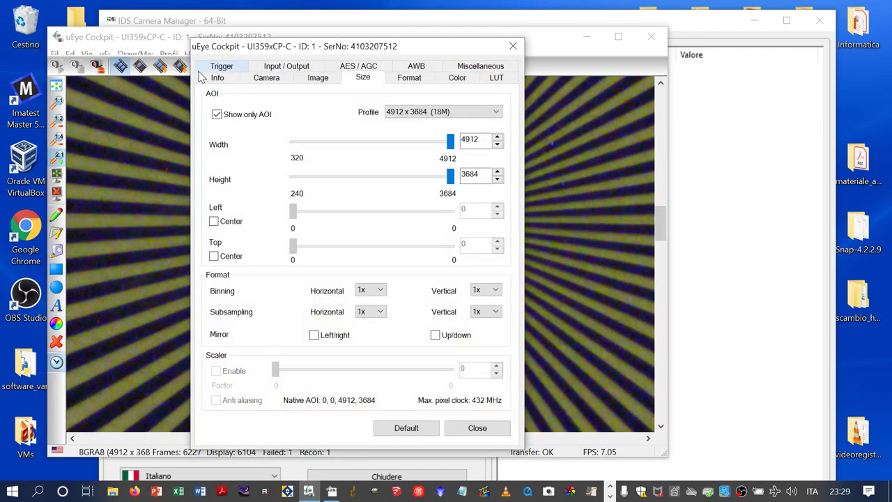
drag(265, 44, 607, 23)
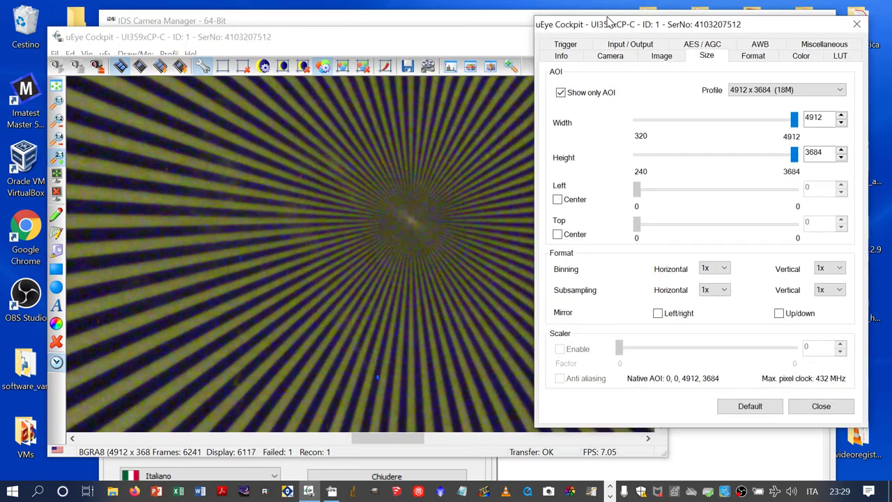
drag(390, 40, 350, 39)
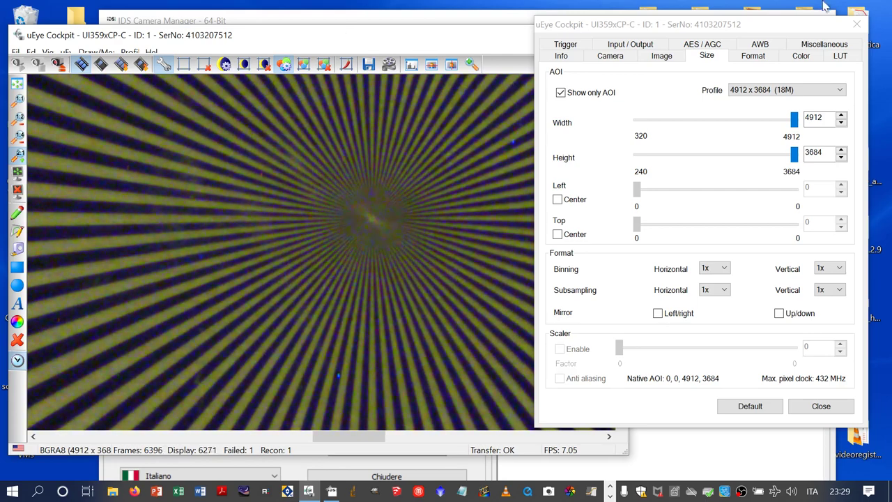
click(562, 58)
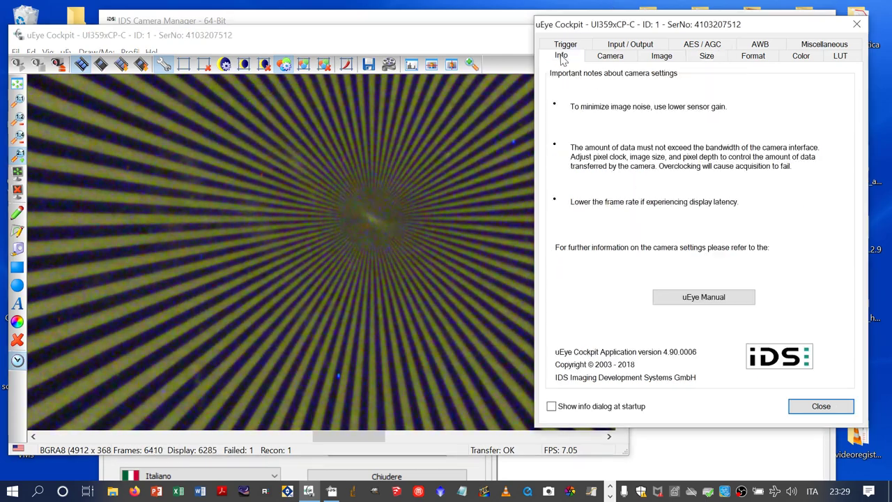
click(623, 61)
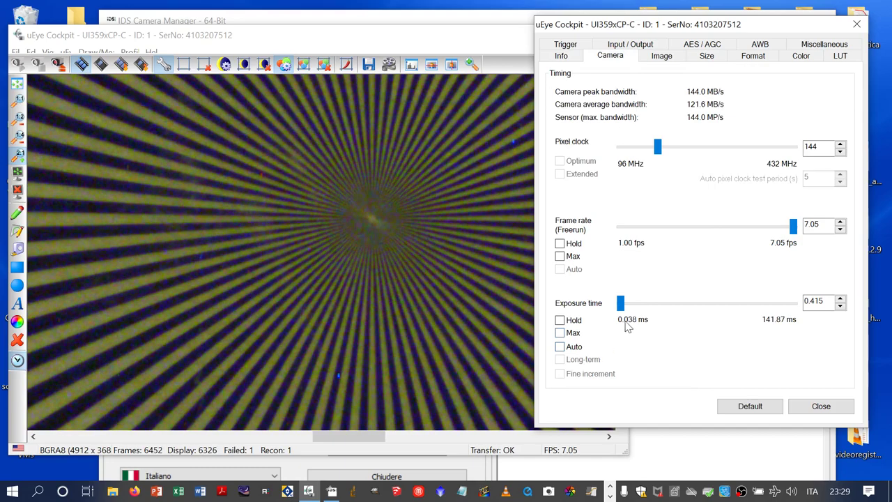
drag(621, 305, 623, 316)
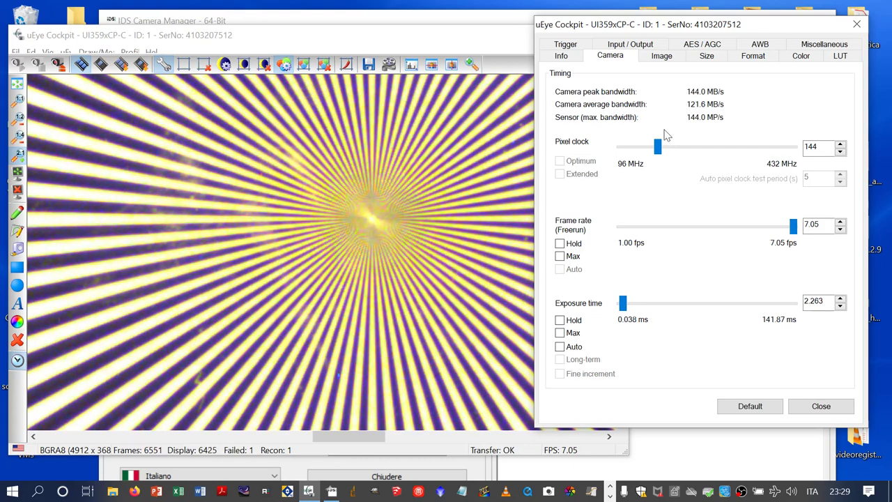
- Leave automatic master gain off and reduce the master gain to 0
click(664, 57)
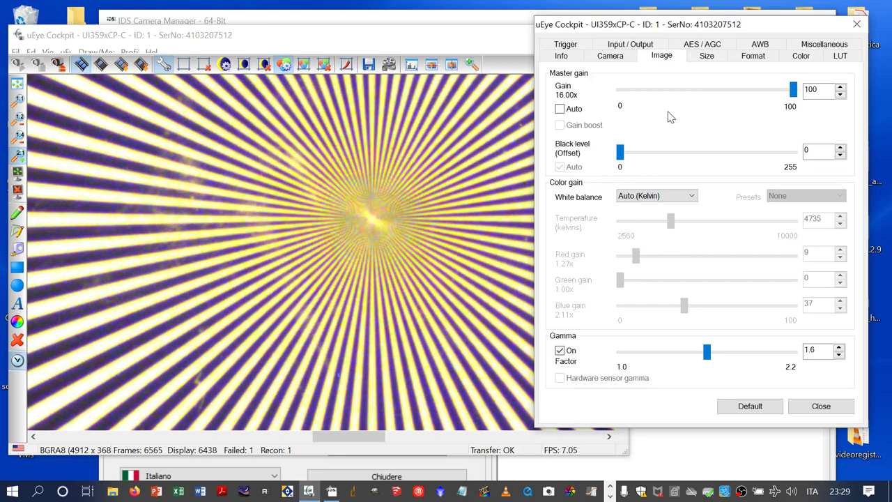
click(560, 110)
click(560, 109)
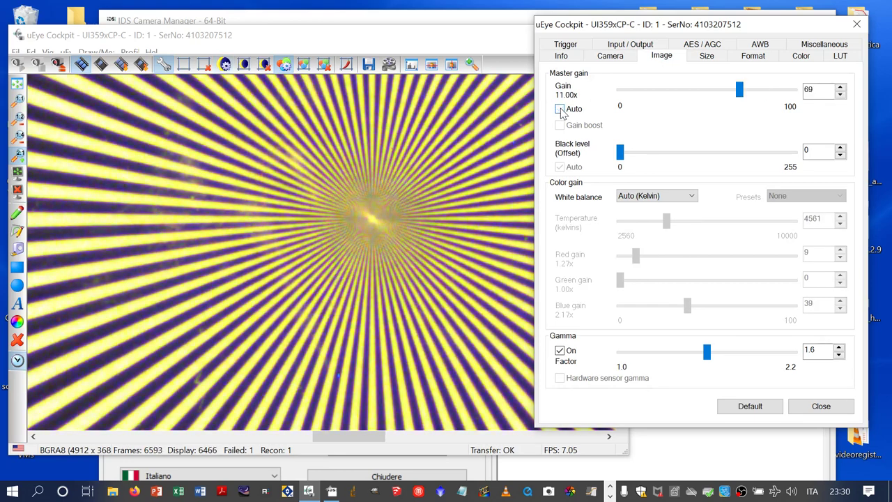
drag(740, 89, 617, 91)
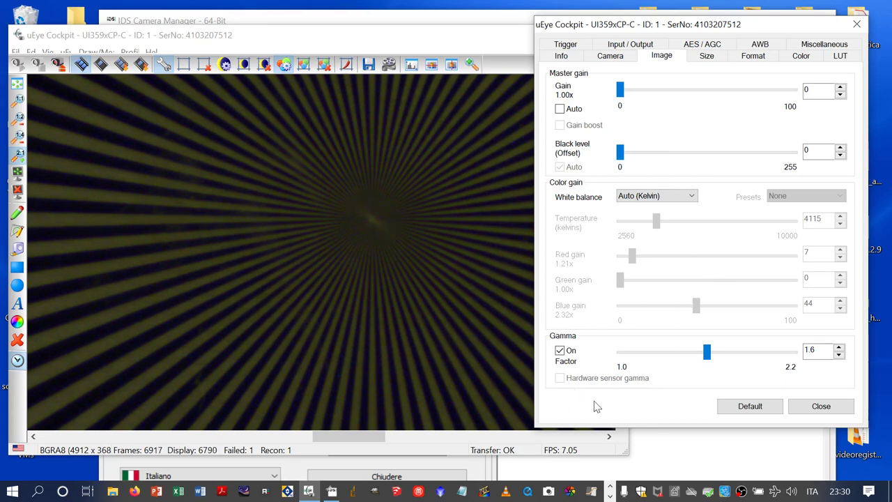
- Reduce the area of interest to about 1440 x 1114 pixels and centre it both horizontally and vertically on the sensor
click(718, 60)
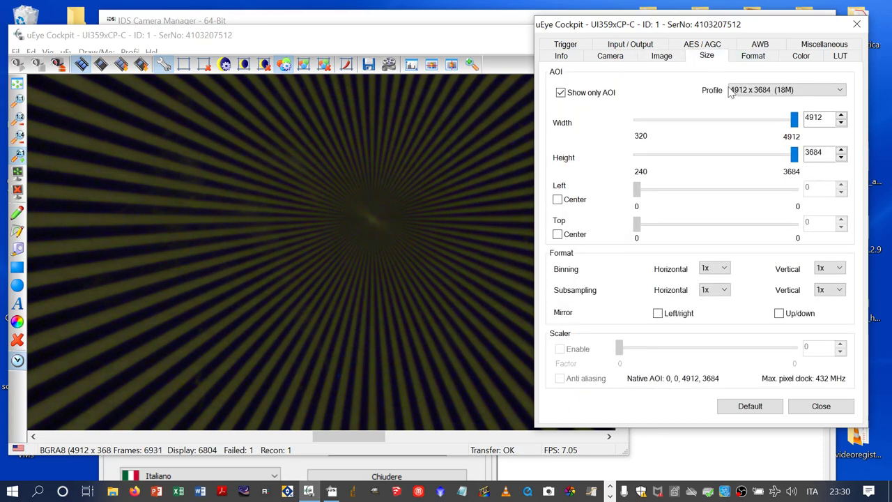
click(766, 95)
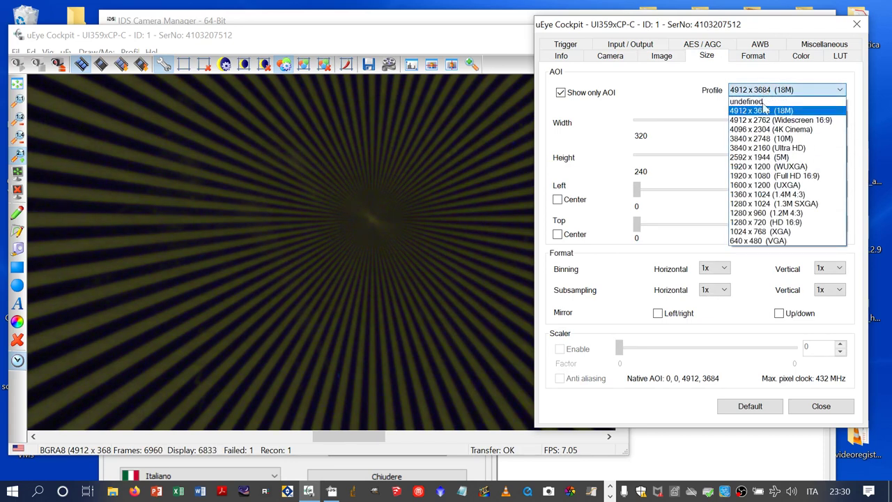
click(788, 91)
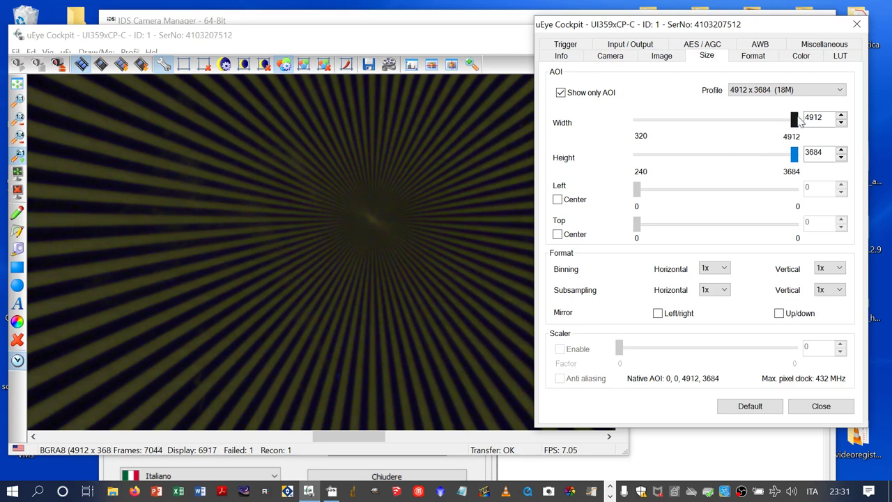
drag(795, 119, 675, 122)
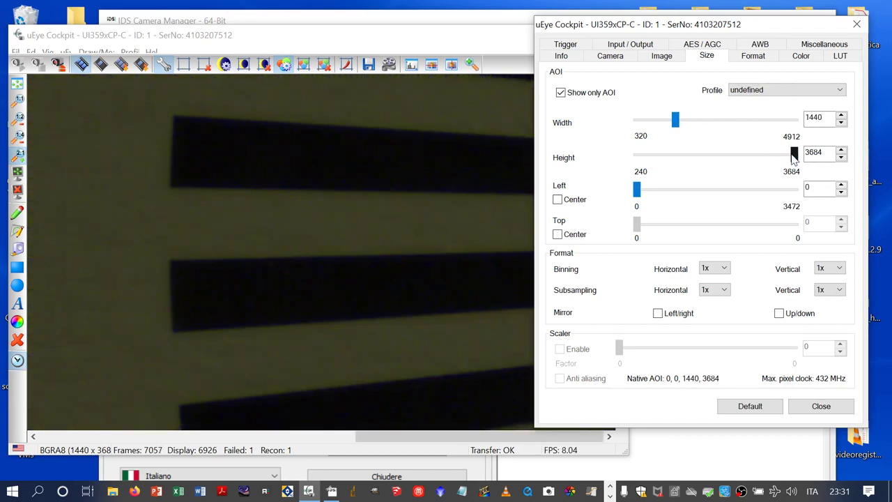
drag(795, 158, 677, 158)
click(558, 199)
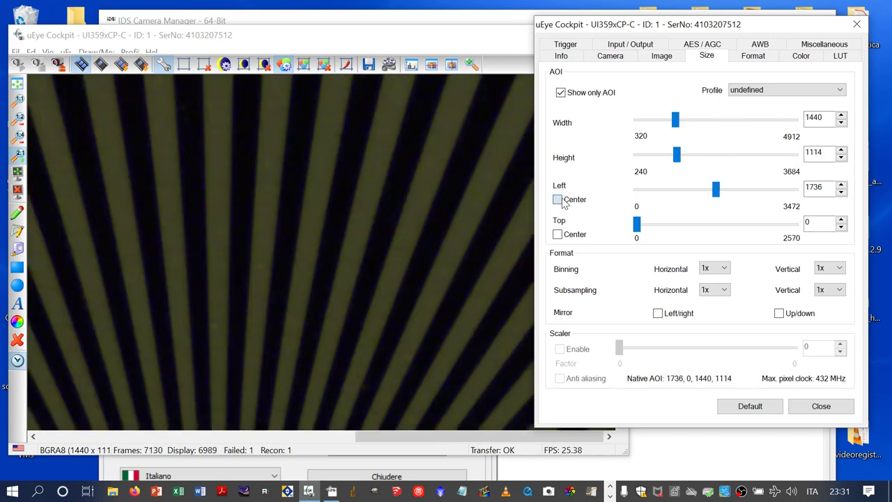
click(558, 234)
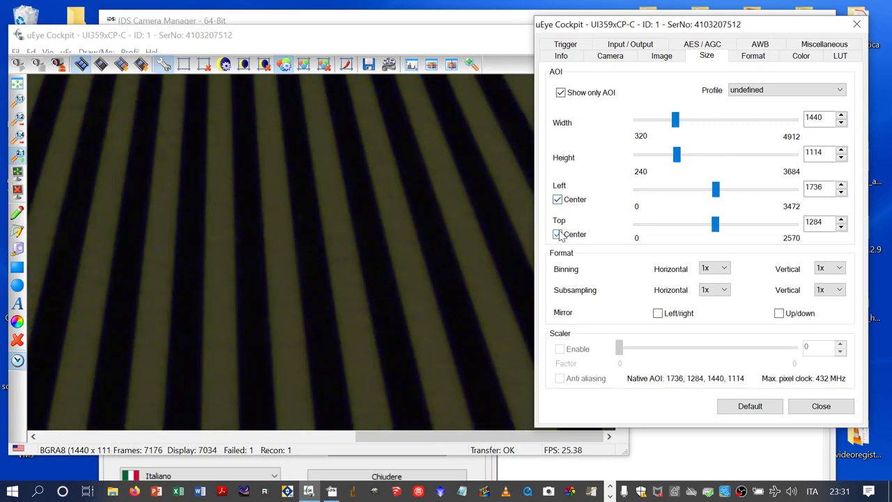
- Move the properties dialog clear of the live image and bring the star target's centre into view
drag(687, 26, 840, 168)
drag(618, 337, 610, 120)
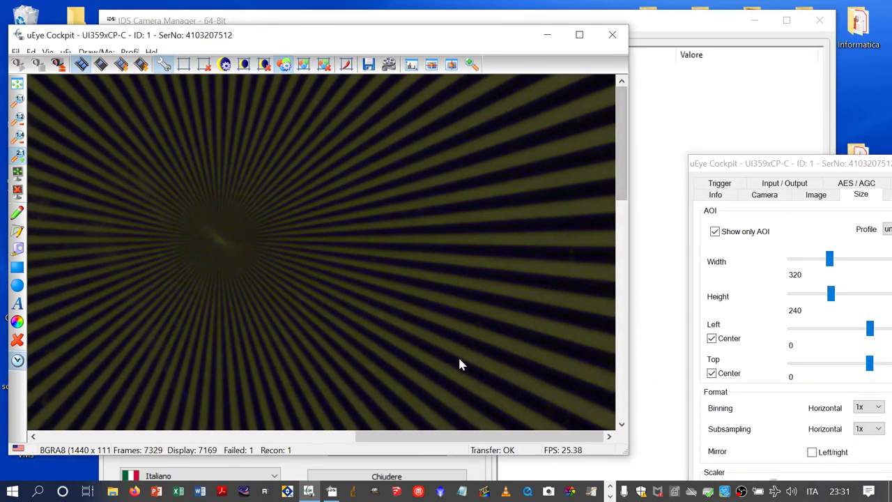
drag(451, 436, 363, 437)
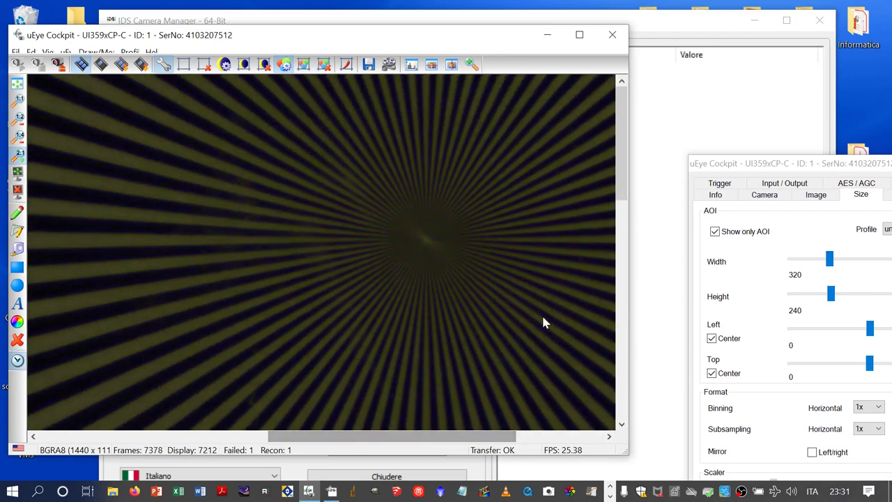
- Shrink the centred area of interest to about 1072 x 808 pixels and examine the star target's centre in the uncovered image
drag(802, 164, 576, 45)
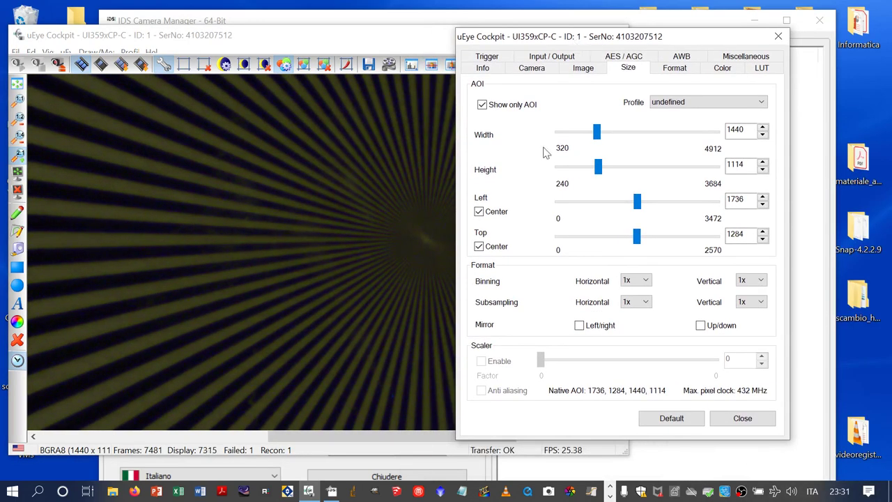
drag(597, 133, 586, 174)
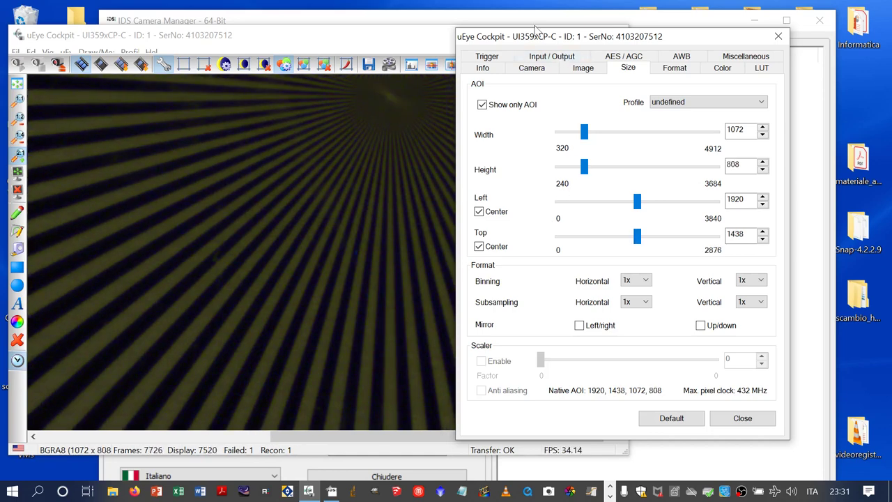
drag(536, 36, 724, 41)
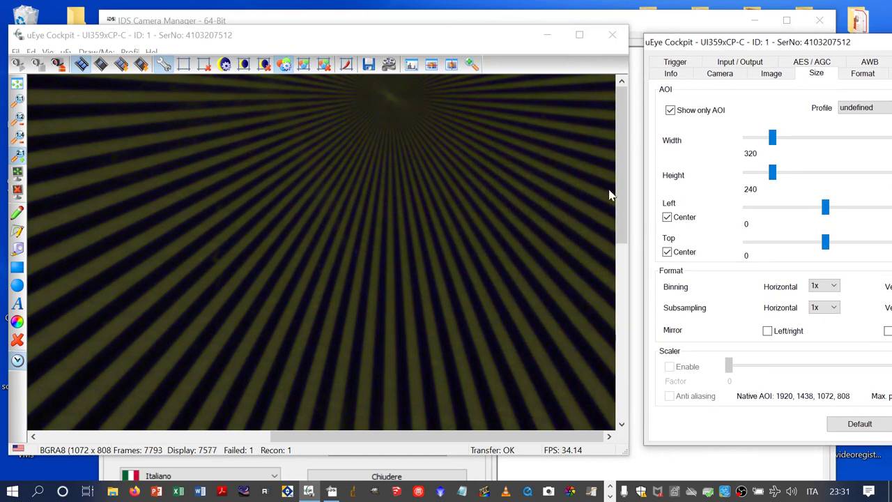
click(626, 146)
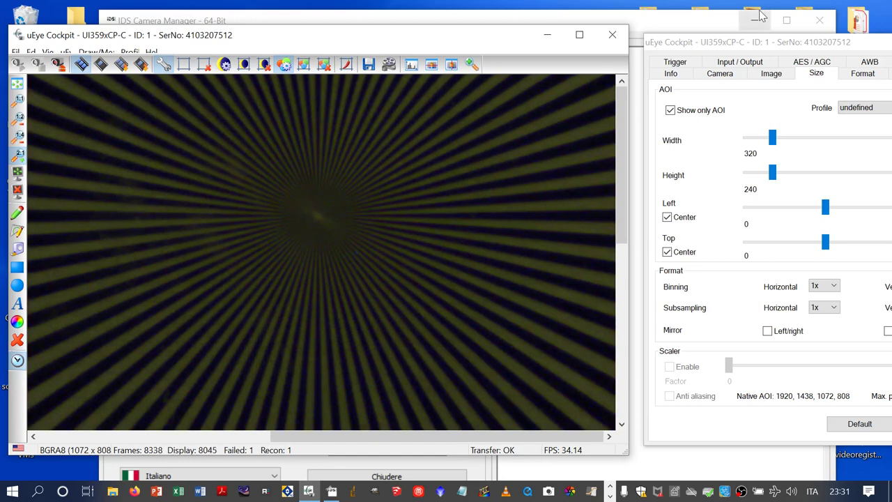
- Check the camera's bandwidth, frame rate and exposure timing for the reduced area of interest, and return to the size settings
drag(845, 42, 632, 28)
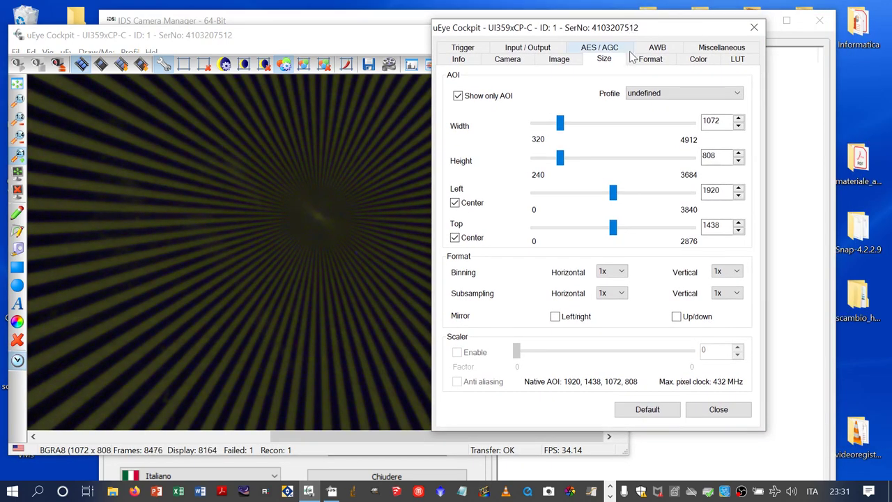
click(470, 64)
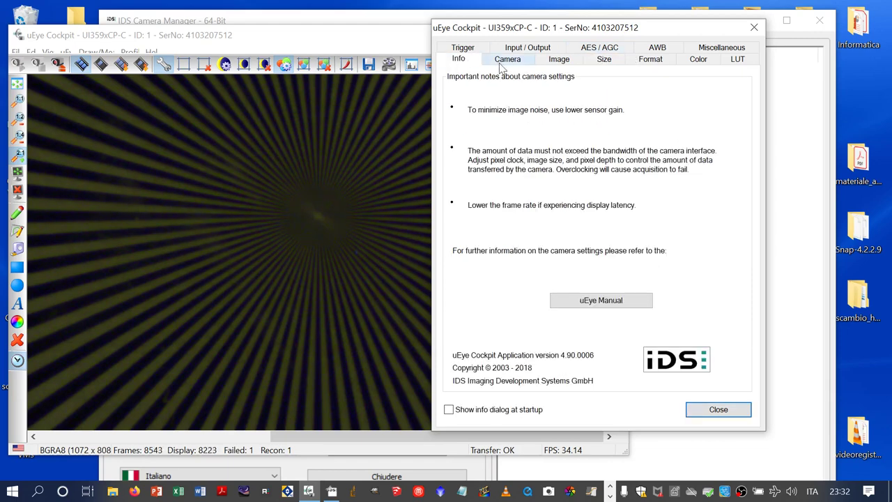
click(499, 67)
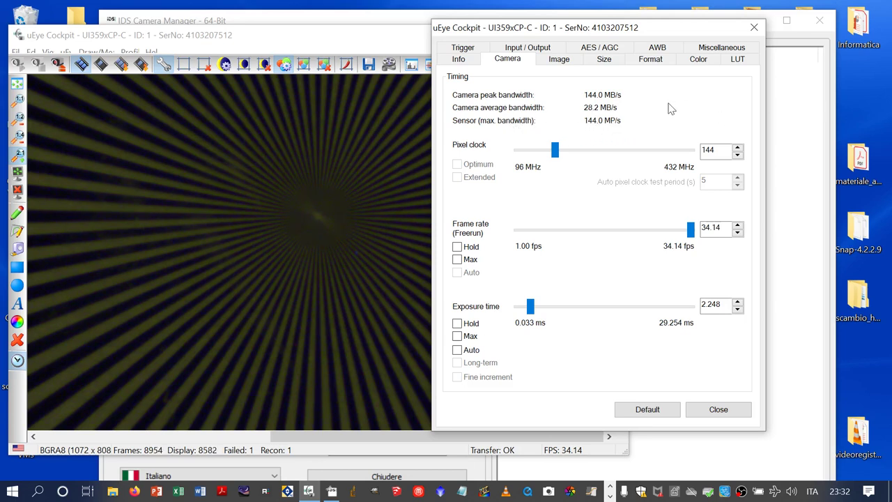
click(604, 60)
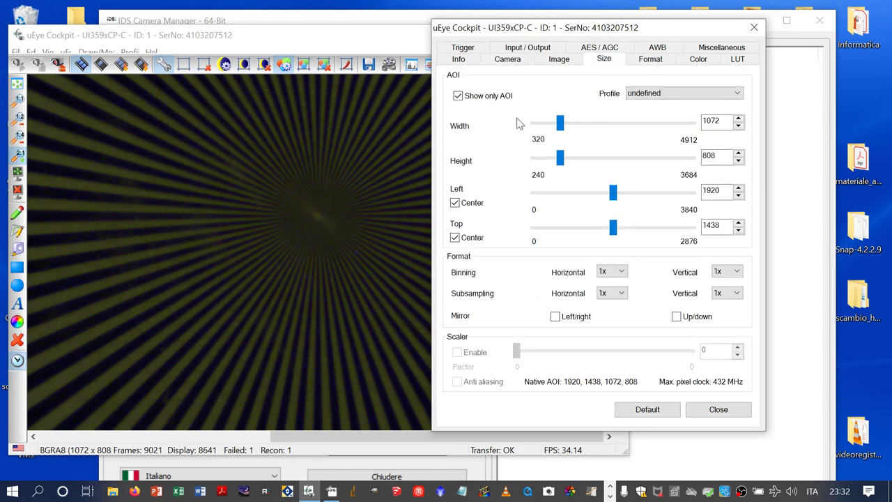
- Turn off showing only the area of interest and display the whole sensor frame at 1:4 magnification
click(457, 96)
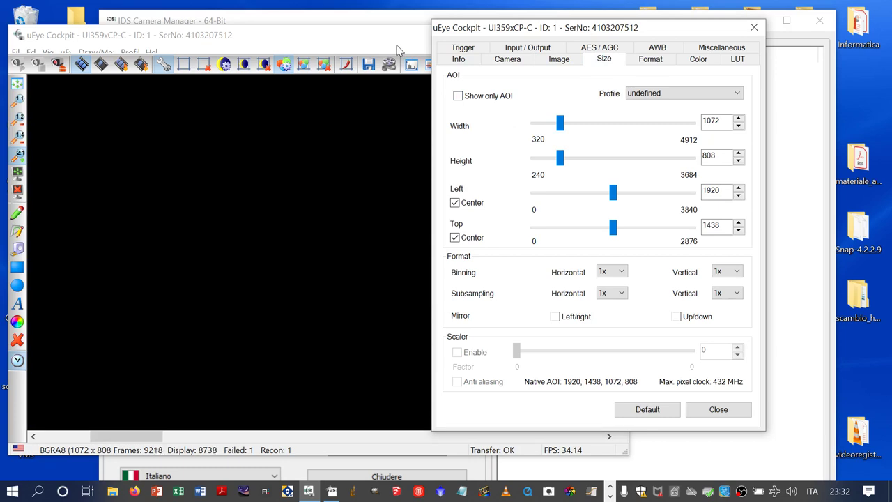
click(408, 40)
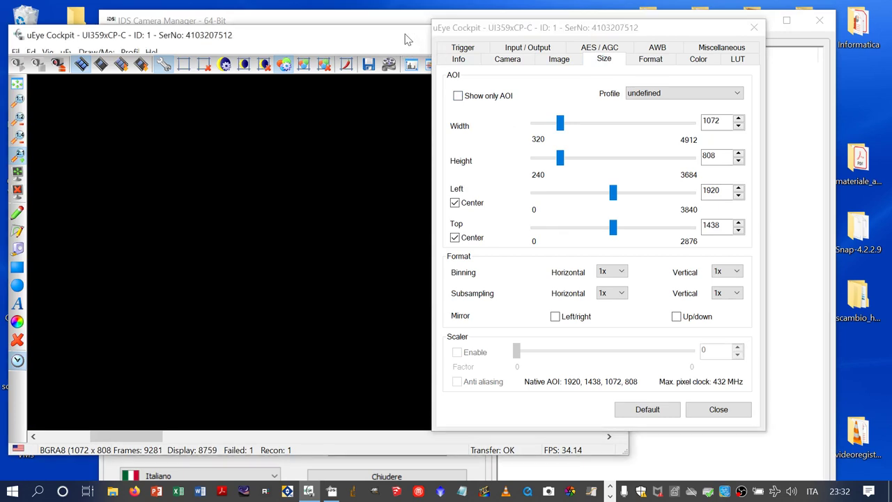
drag(482, 34, 667, 47)
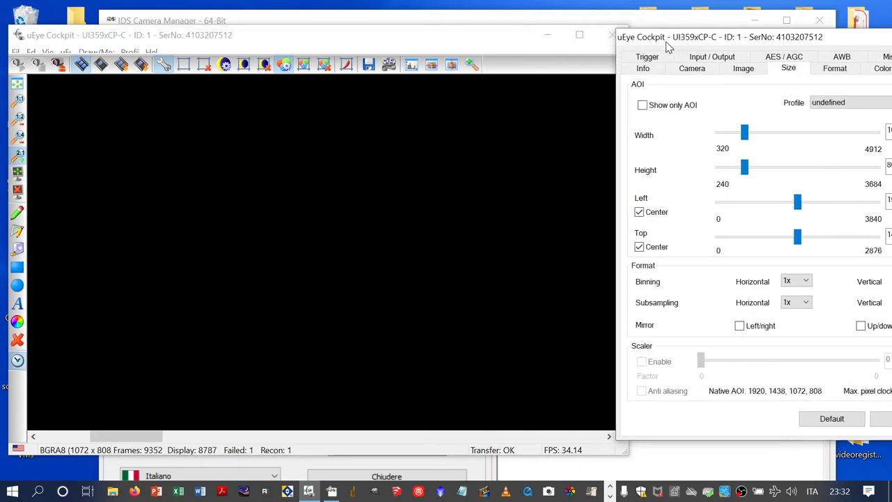
click(19, 137)
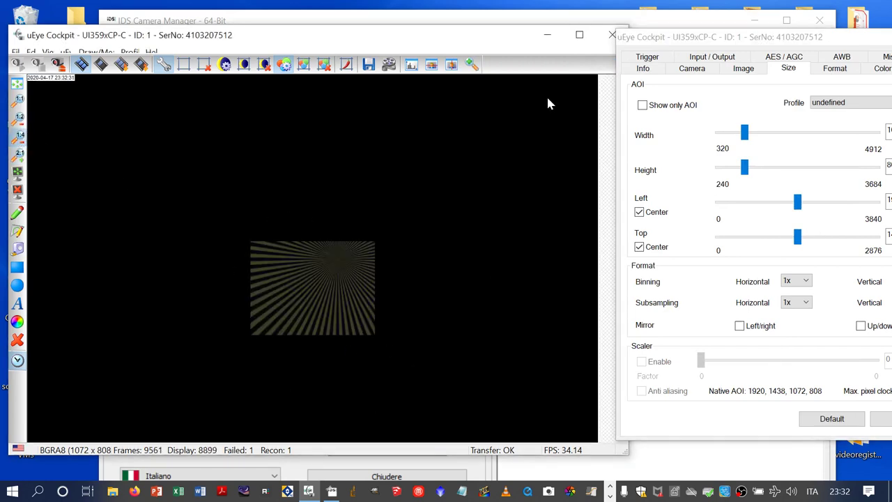
- Enlarge the area of interest to the full 4912 x 3684 pixels and check the resulting camera timing
drag(786, 42, 653, 43)
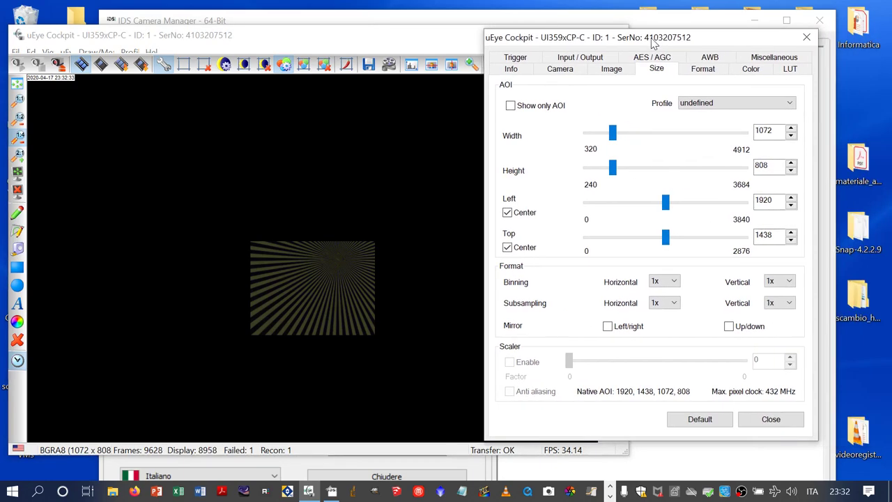
drag(612, 133, 755, 137)
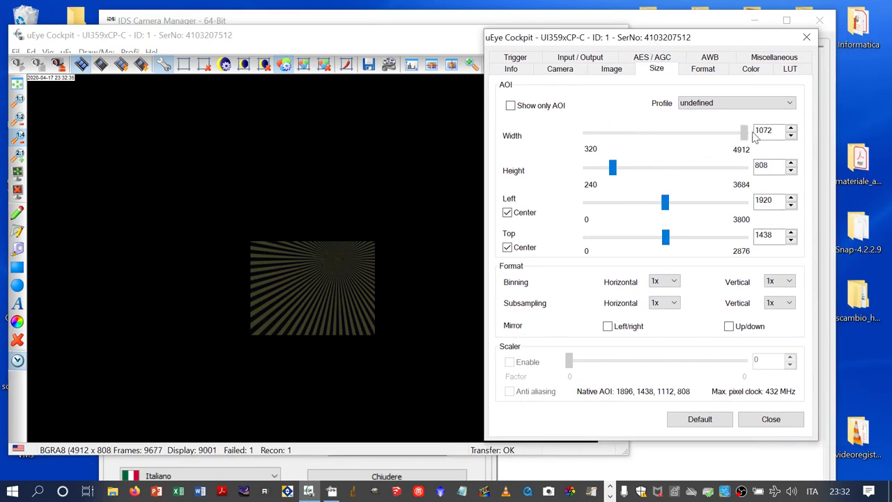
drag(614, 169, 744, 169)
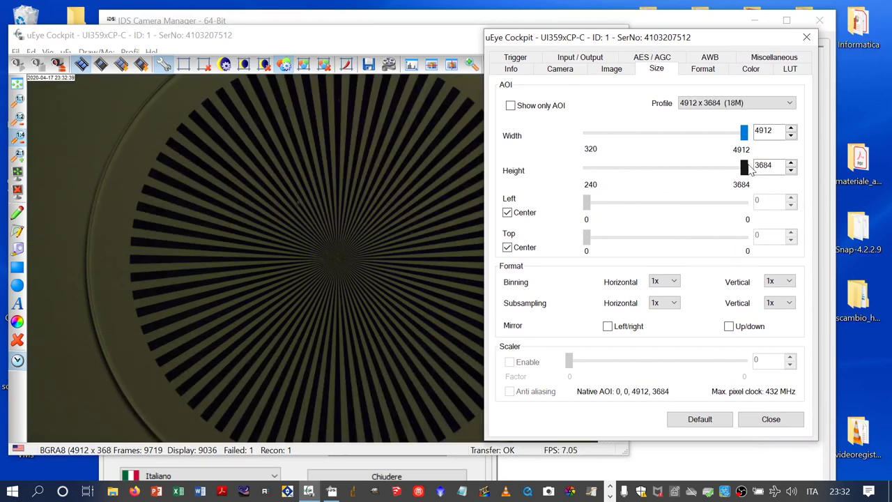
click(557, 76)
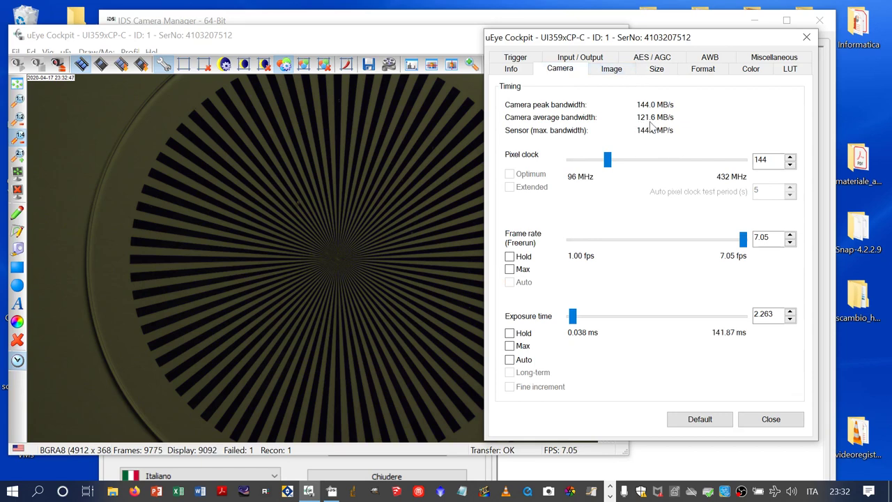
- Reduce the centred area of interest to about 1904 x 1438 pixels
click(653, 72)
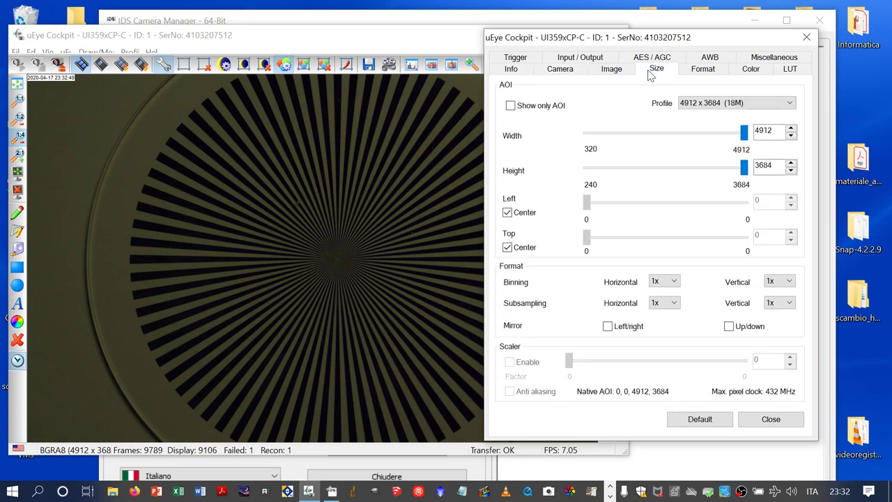
click(743, 131)
drag(744, 135, 641, 137)
drag(744, 169, 641, 170)
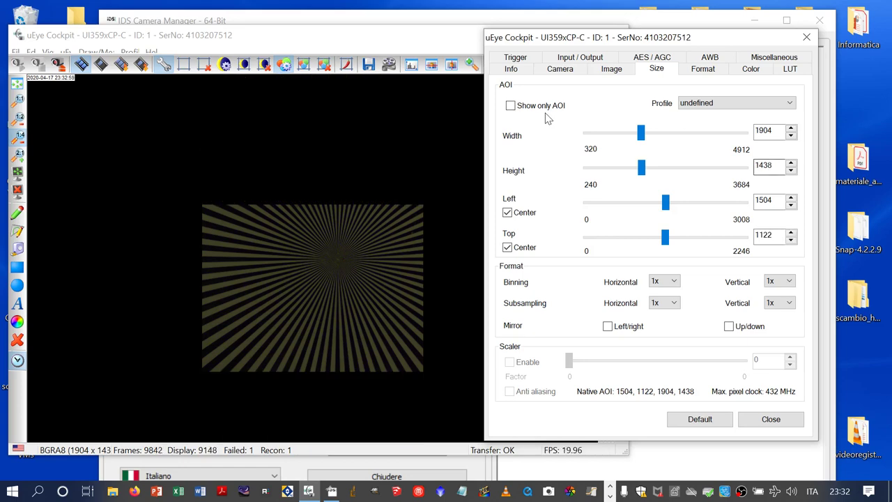
- Show only the area of interest in the live view and check the camera's bandwidth, frame rate and exposure timing
click(513, 112)
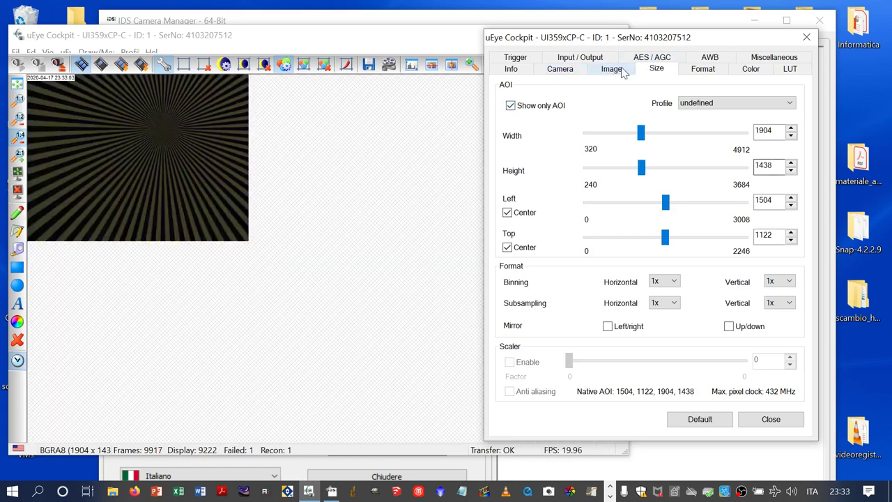
click(578, 70)
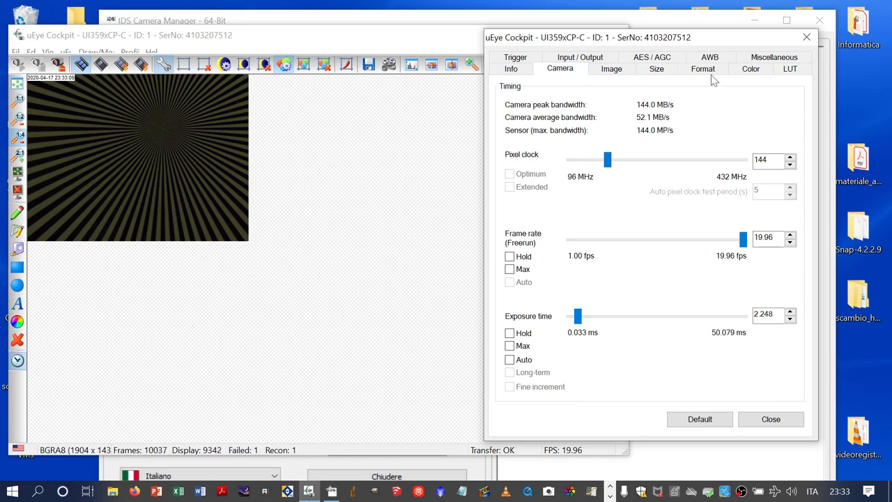
- Try white balance in Manual, Auto (Kelvin) and Auto (Grey World) modes in the image settings
click(611, 72)
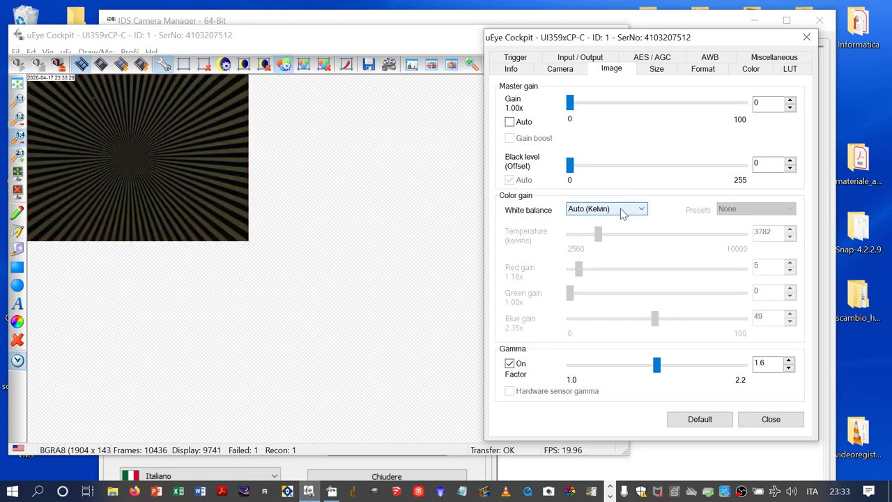
click(620, 208)
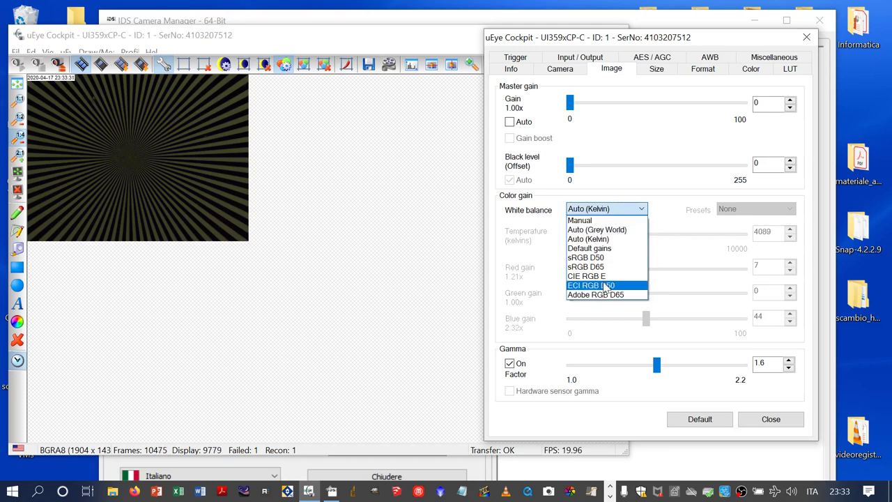
click(612, 221)
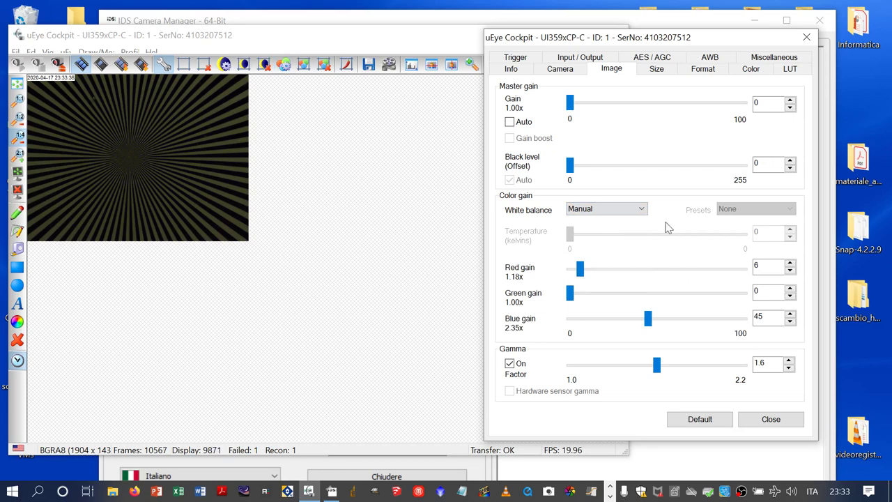
click(624, 211)
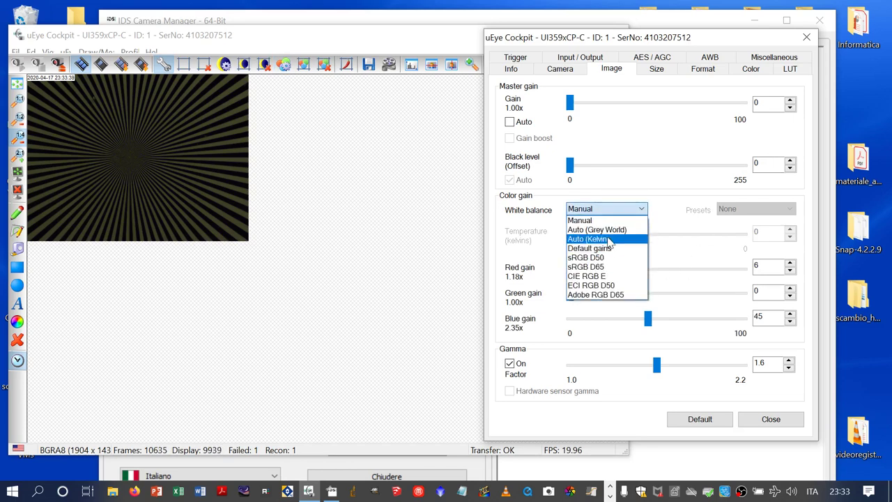
click(609, 240)
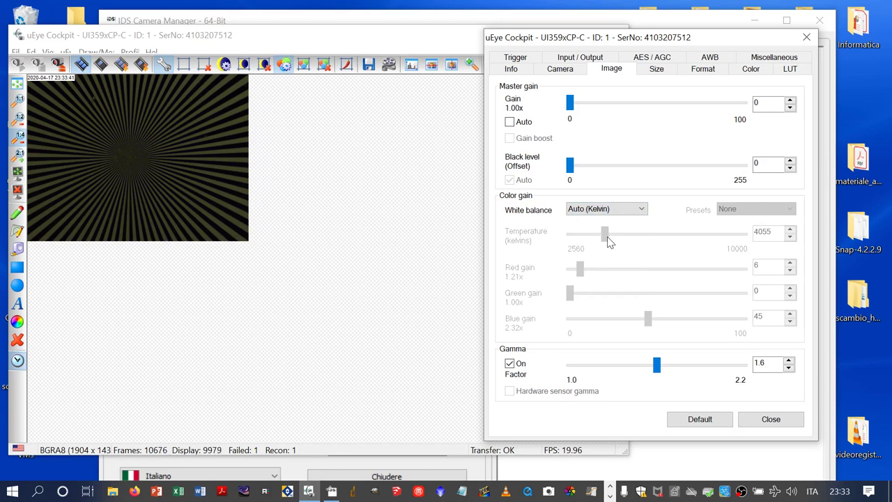
click(613, 208)
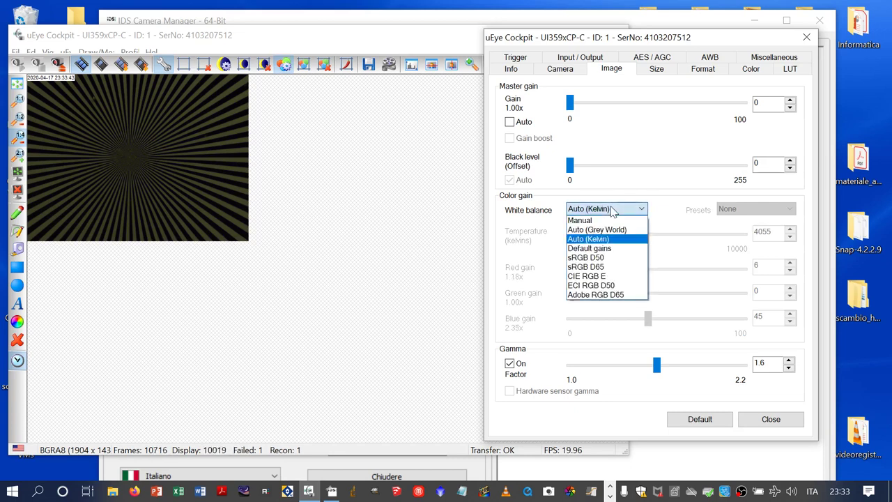
click(609, 230)
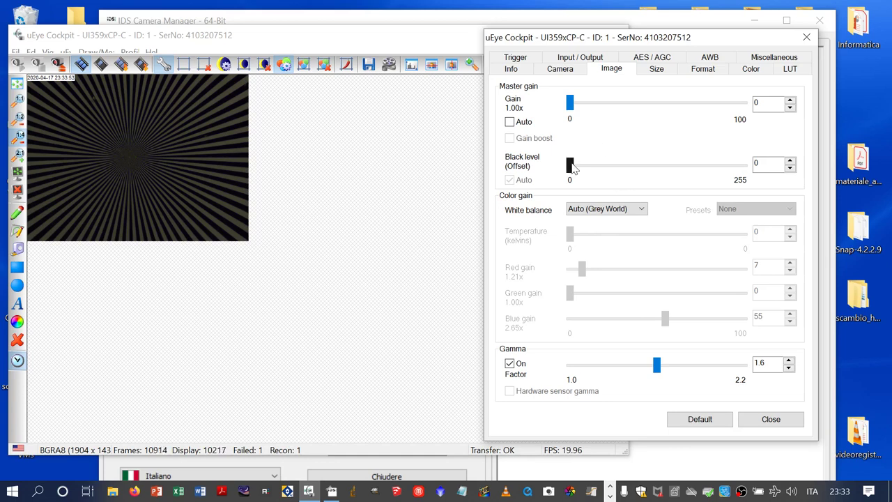
- Compare the white balance modes again, trying Manual, Auto (Kelvin), Auto (Grey World) and Default gains in turn
click(513, 70)
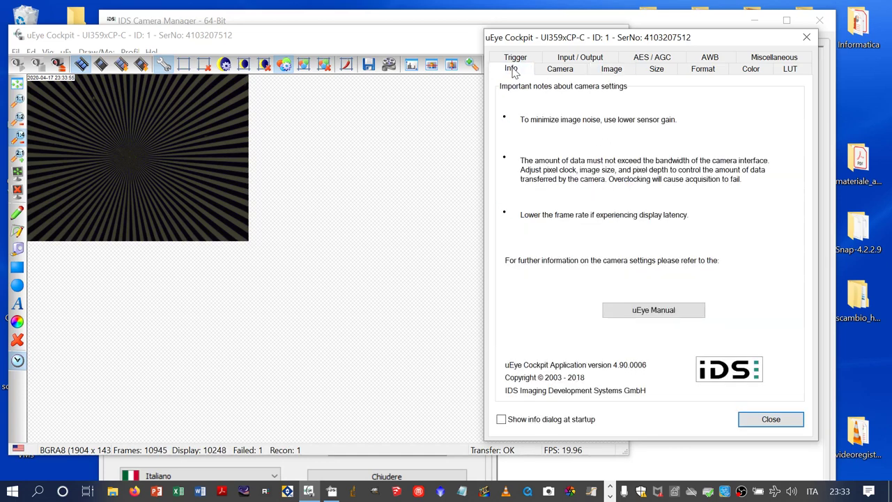
click(558, 72)
click(605, 74)
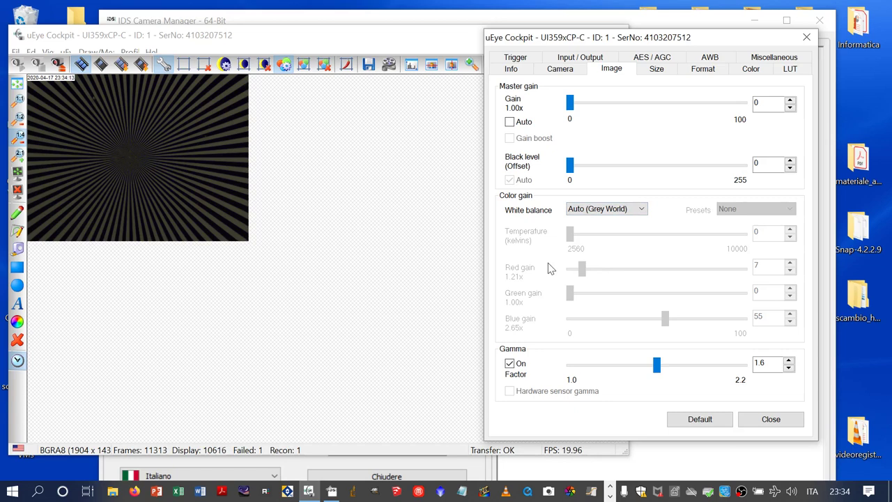
click(598, 211)
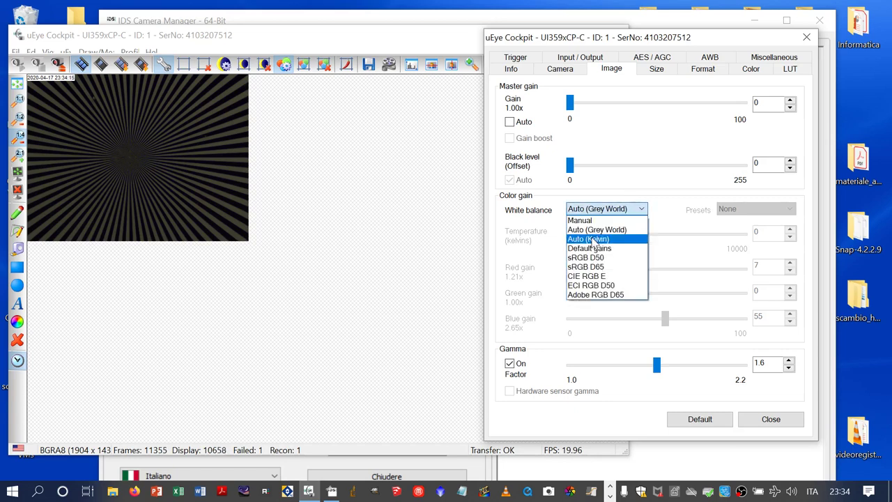
click(589, 220)
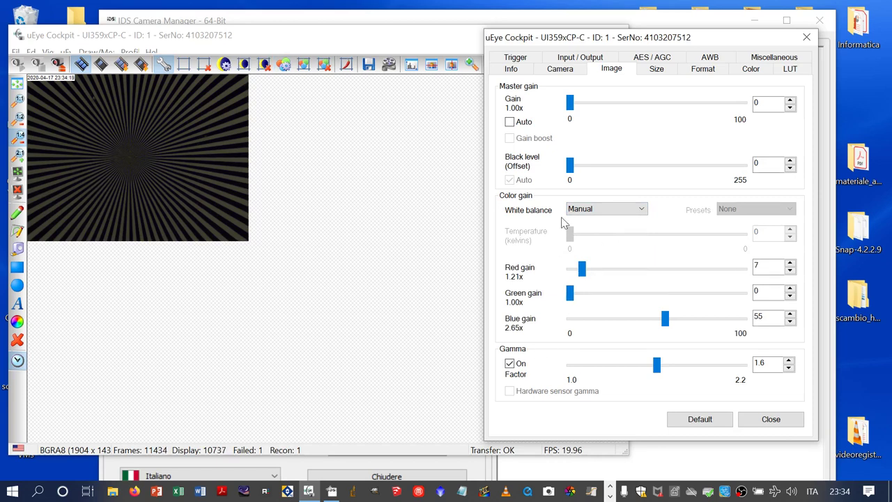
click(614, 208)
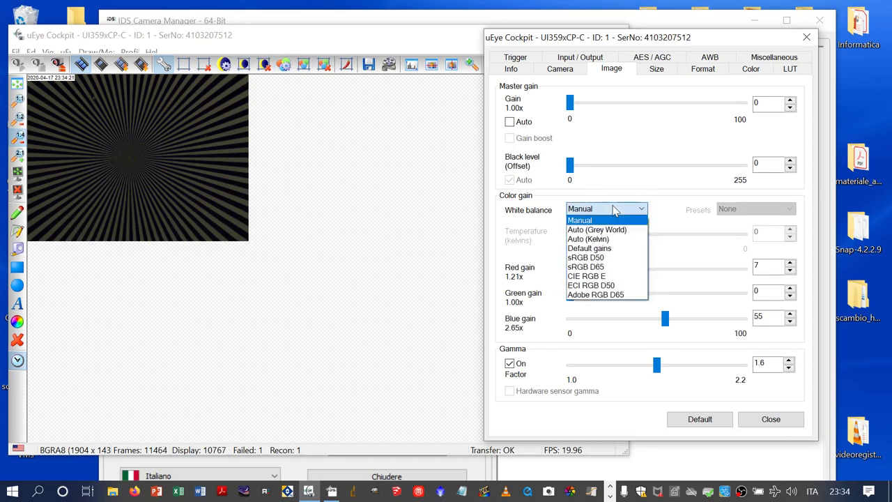
click(605, 240)
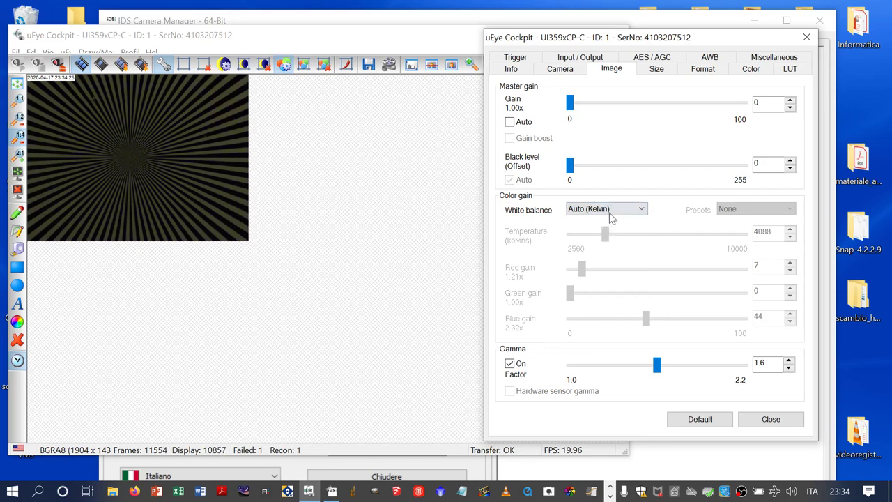
click(611, 214)
click(605, 228)
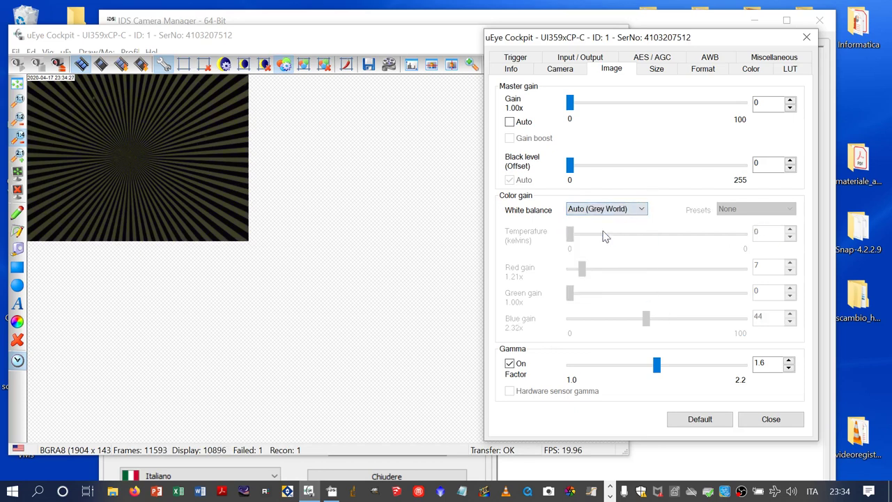
click(612, 215)
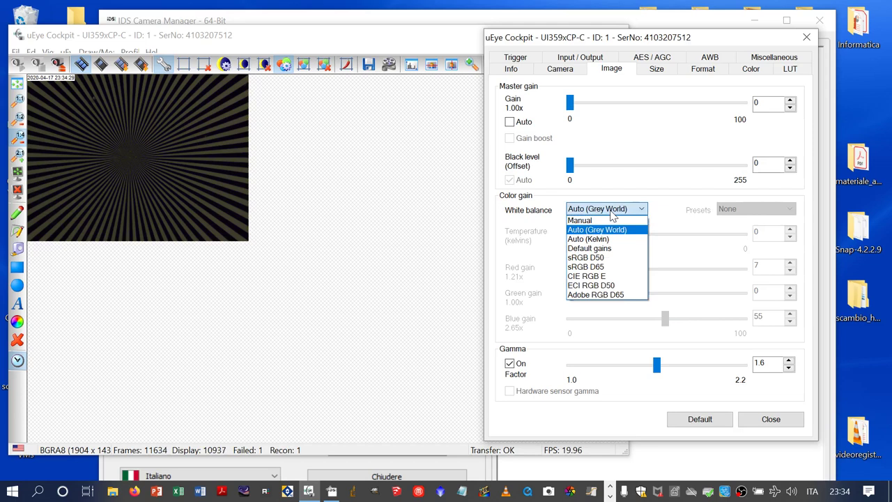
click(607, 249)
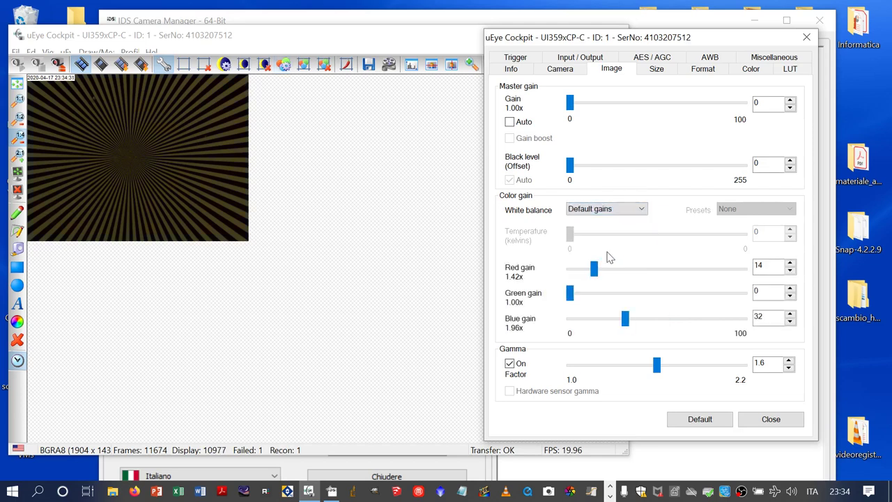
- Set the white balance to Adobe RGB D65 with a colour temperature of about 5910 kelvins
click(614, 215)
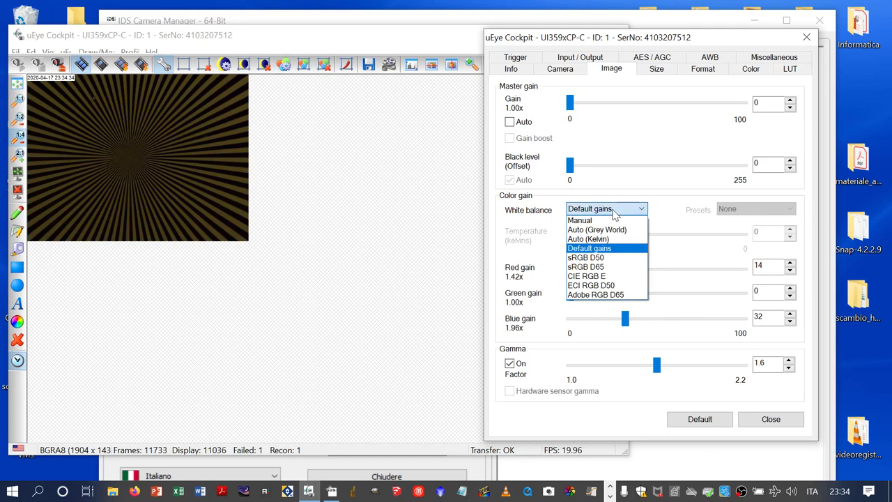
click(598, 294)
drag(622, 234, 645, 239)
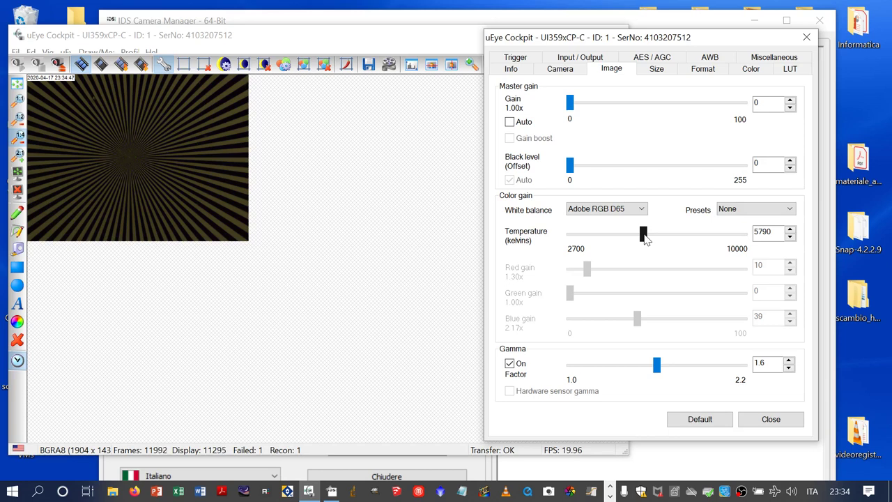
drag(645, 239, 645, 239)
mouse_move(645, 239)
mouse_down()
mouse_move(636, 239)
mouse_move(648, 239)
mouse_up()
drag(648, 240, 649, 239)
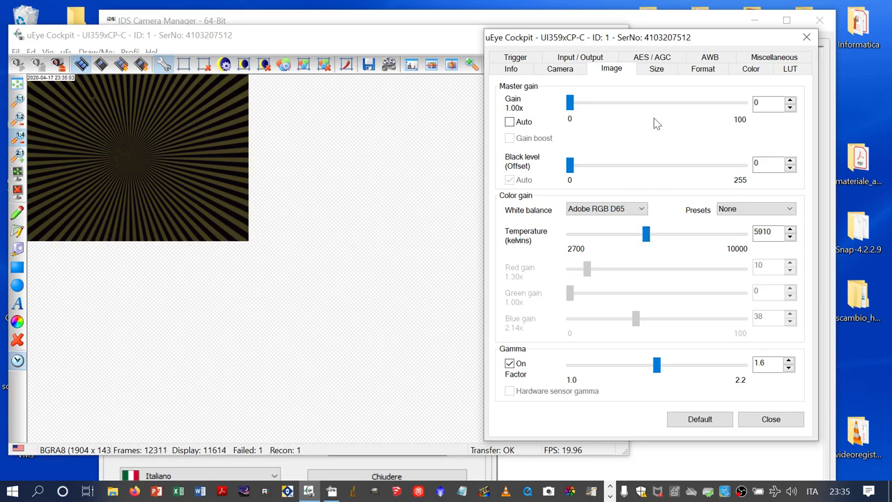
- Look over the available horizontal binning factors in the size settings
click(653, 70)
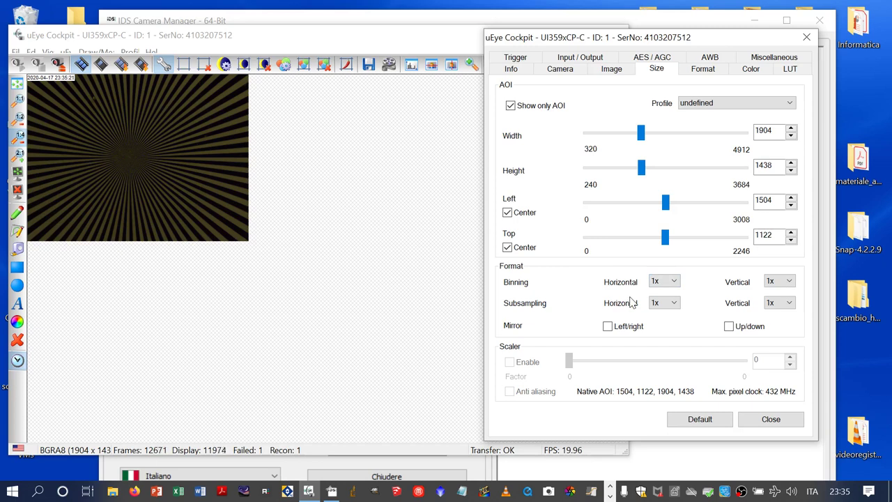
click(664, 281)
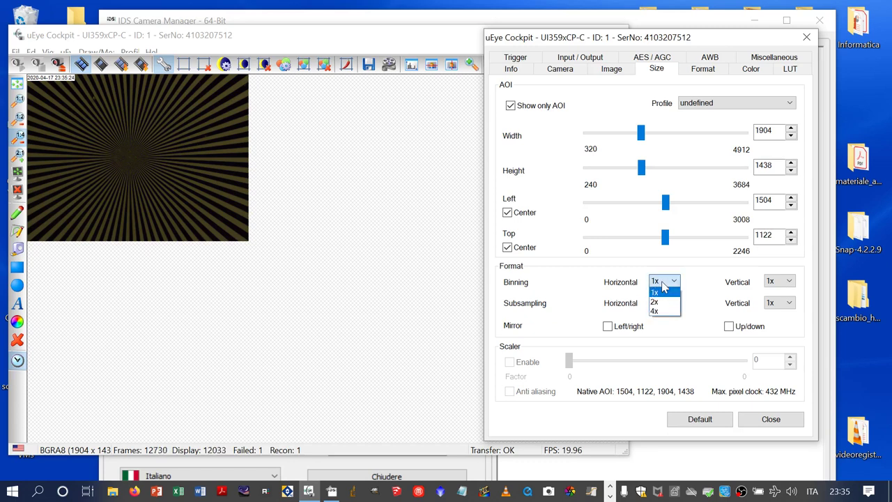
click(695, 296)
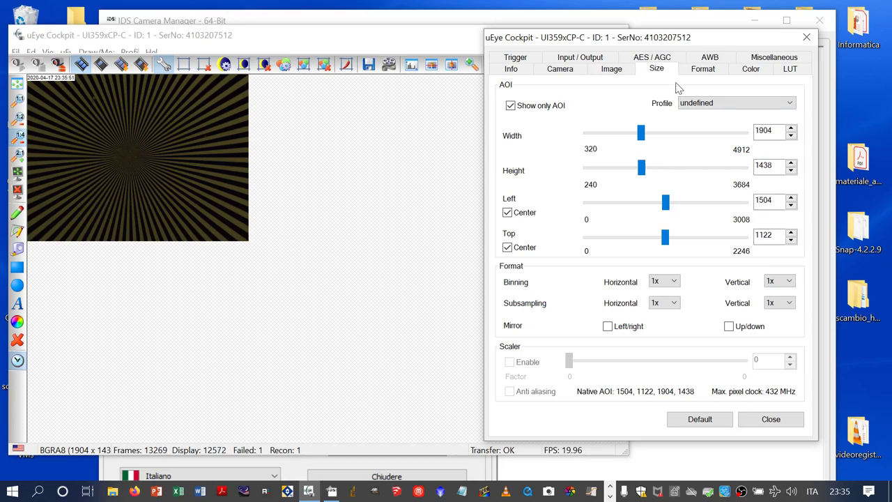
- Set the pixel format to Sensor raw 12 and examine the live image at 2:1 magnification beside the settings window
click(699, 74)
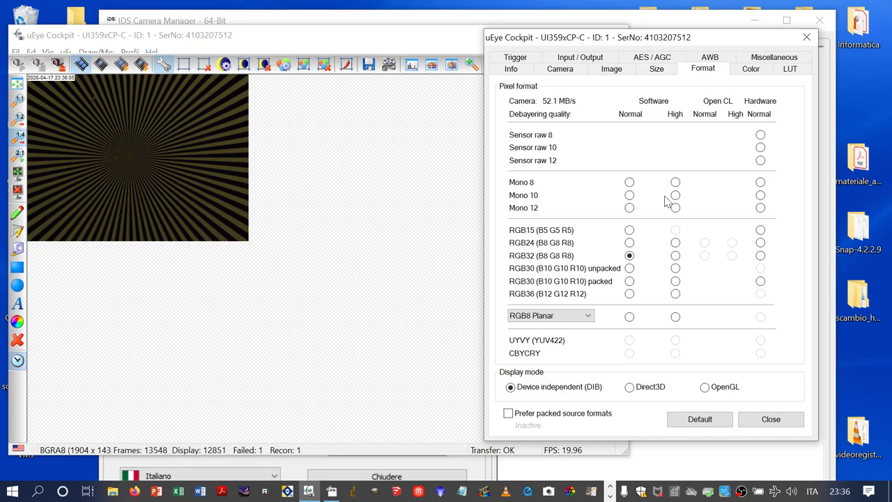
click(760, 161)
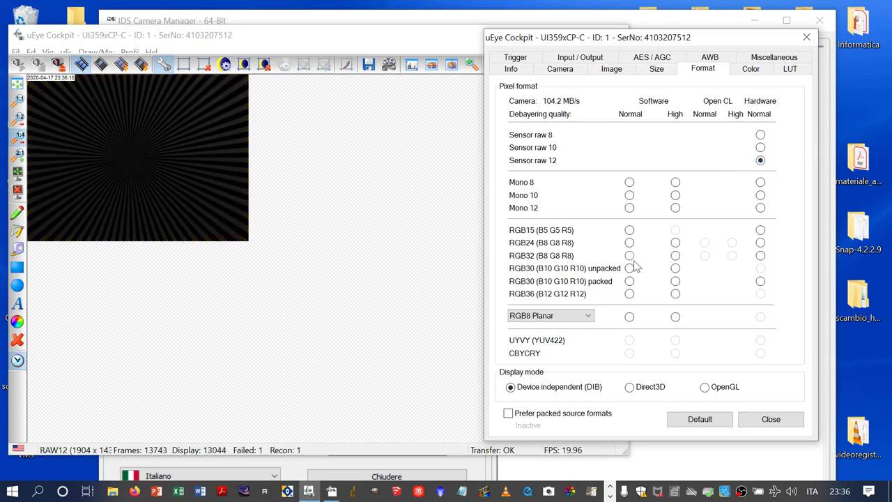
click(15, 159)
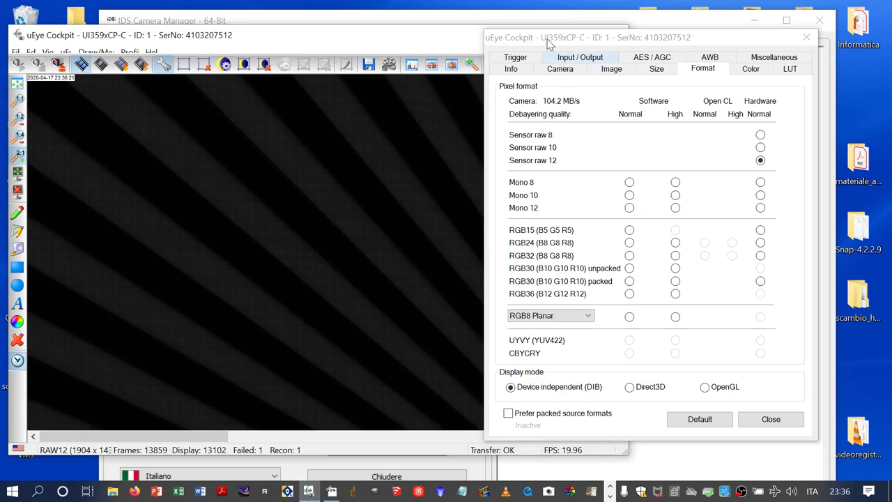
drag(545, 44, 690, 60)
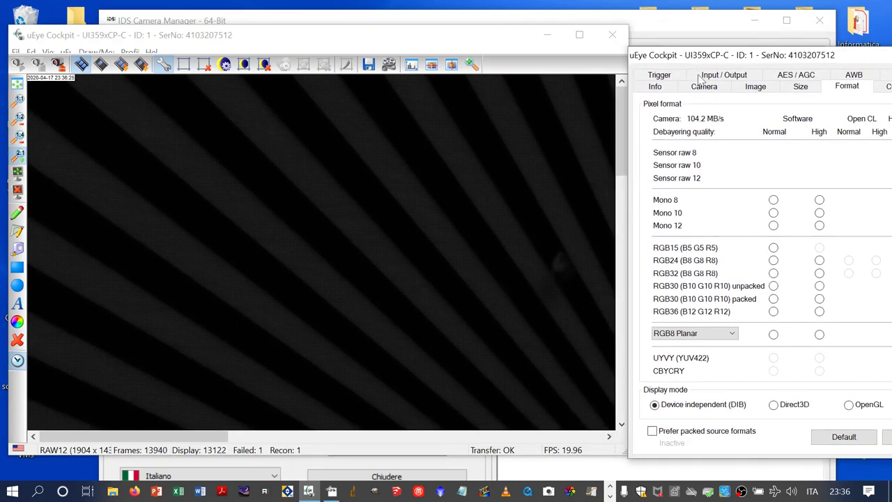
drag(750, 60, 598, 57)
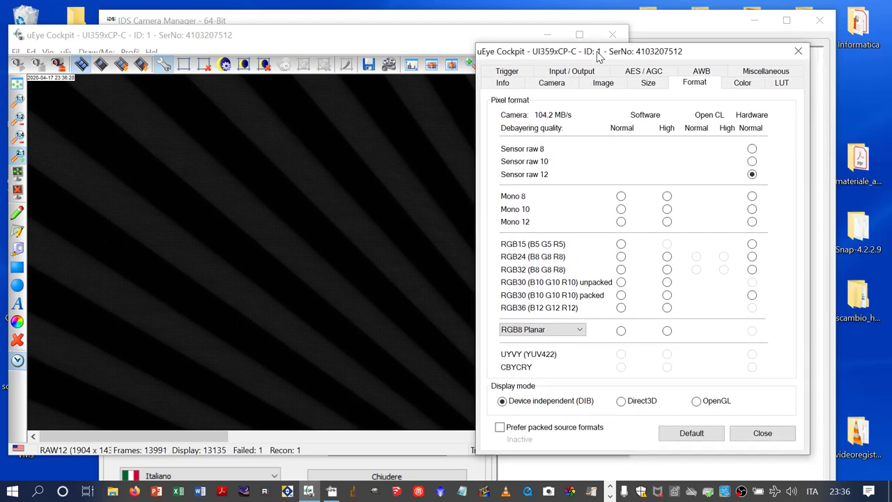
- Switch the pixel format to RGB32 with normal software debayering and raise the exposure time to about 6.479 ms
click(621, 270)
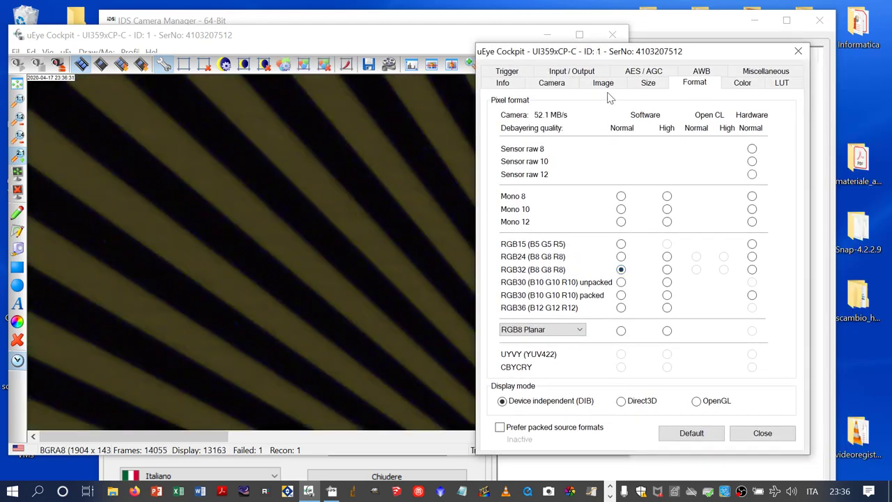
click(560, 85)
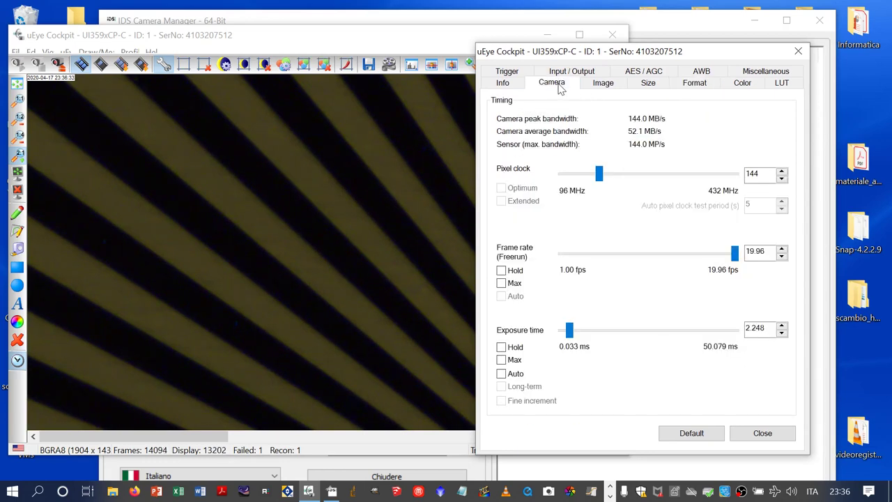
drag(570, 330, 585, 333)
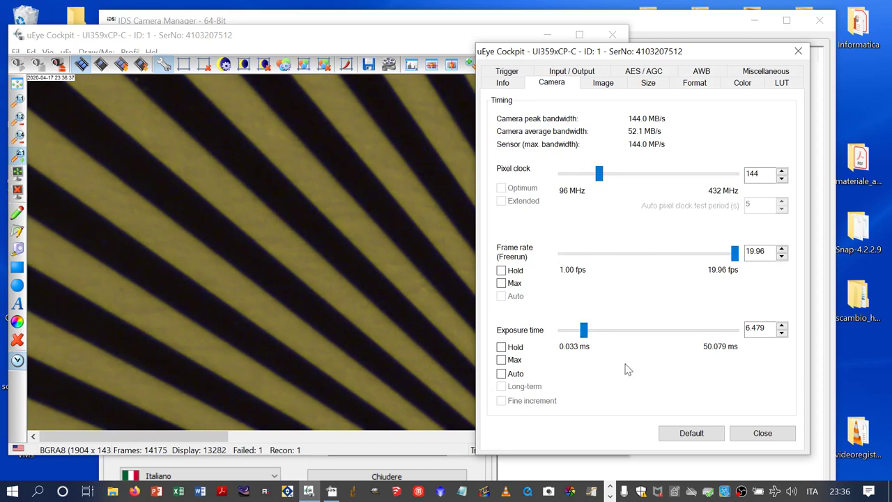
click(744, 433)
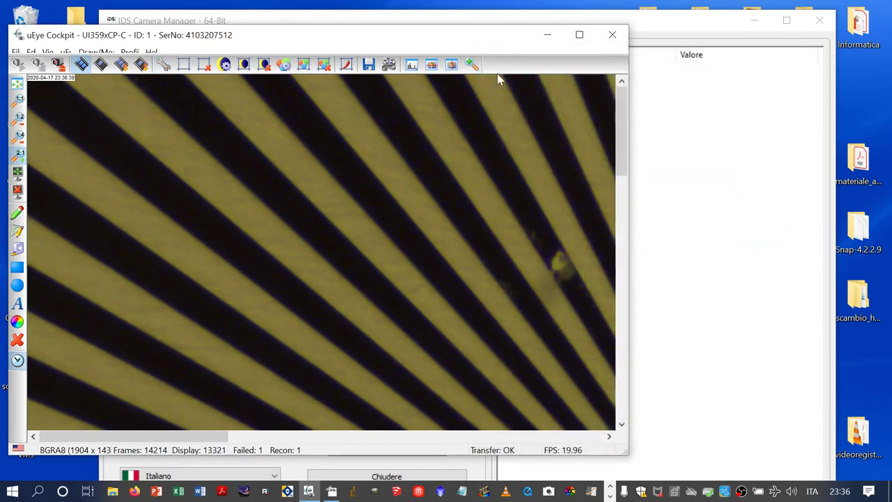
- Open the live image's histogram and move its window partly clear of the camera view
click(412, 65)
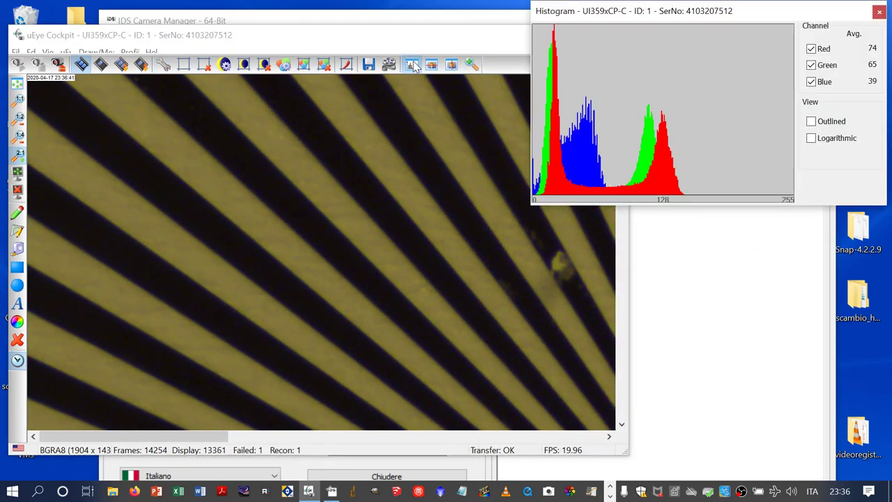
drag(627, 9, 648, 9)
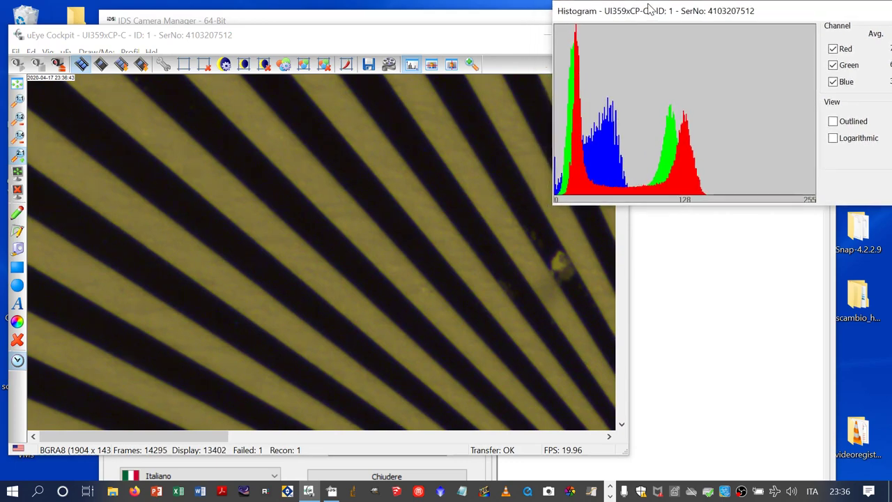
- Raise the camera's exposure time to about 14.247 ms while watching the histogram
click(165, 65)
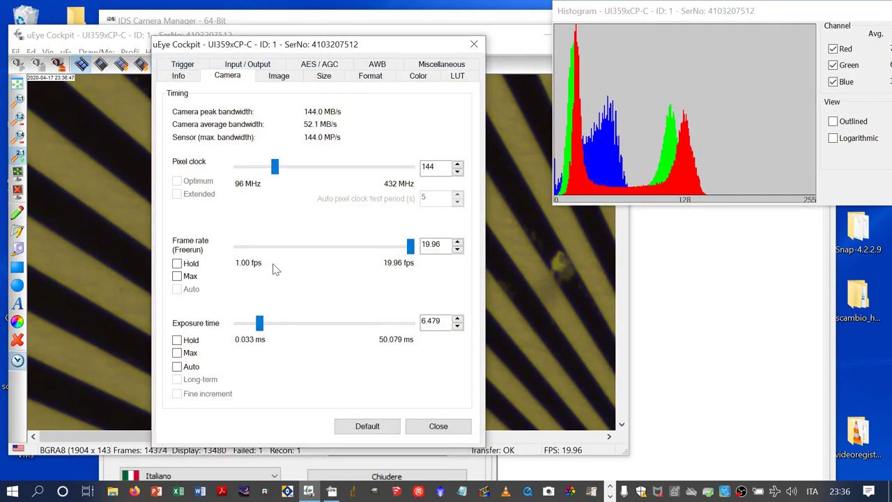
drag(262, 325, 281, 328)
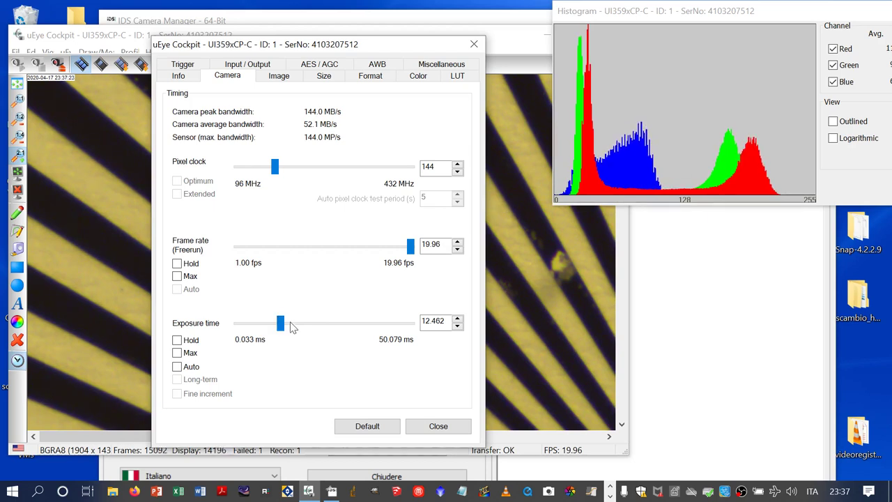
drag(281, 325, 287, 333)
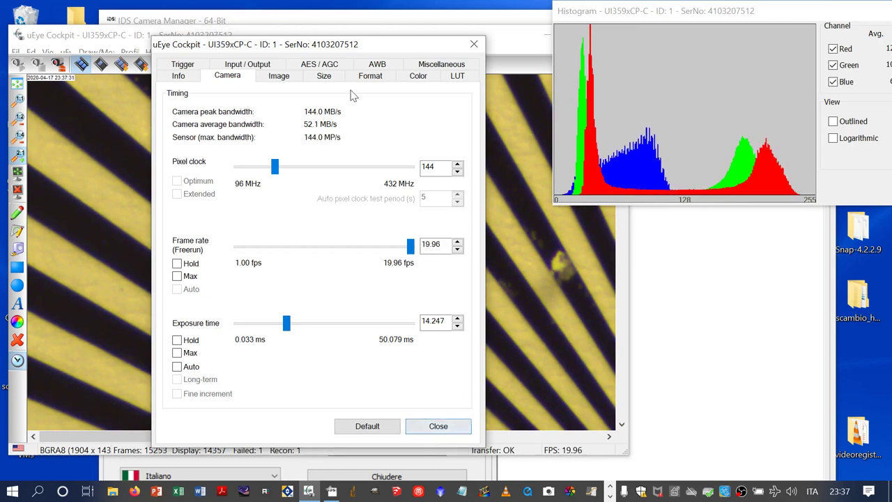
- Switch the pixel format to RGB36 (B12 G12 R12) with normal software debayering
click(283, 80)
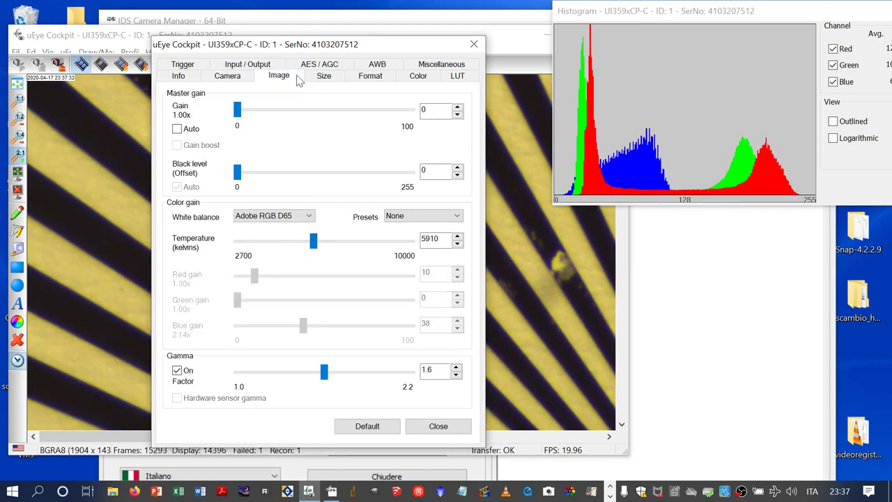
click(324, 76)
click(373, 77)
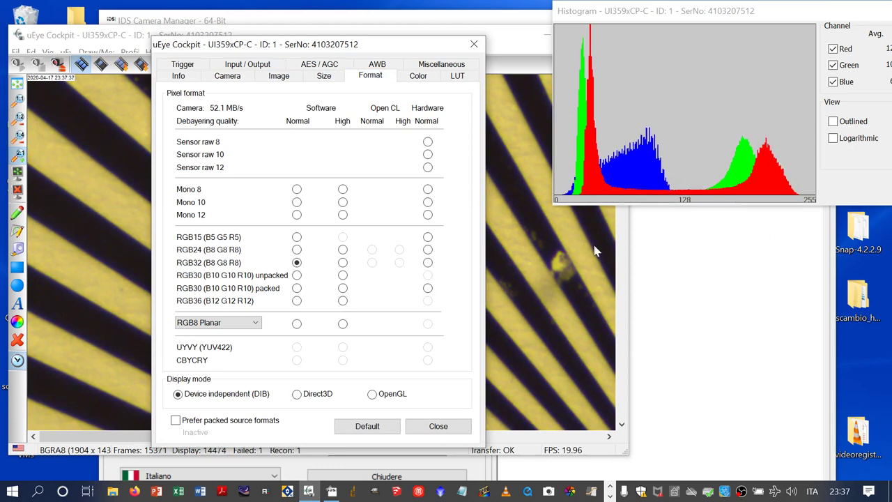
click(297, 301)
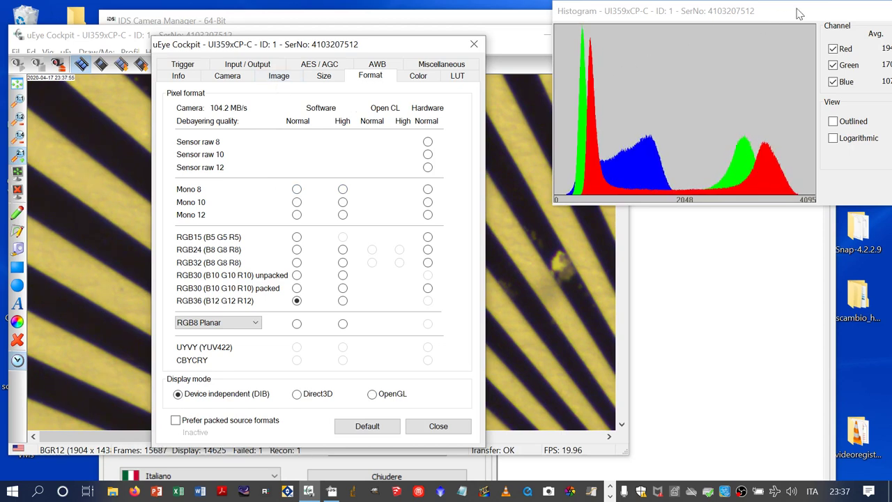
- Show the histogram as outlined curves, briefly compare the logarithmic view, and move its window off the camera settings
drag(798, 14, 652, 39)
click(687, 149)
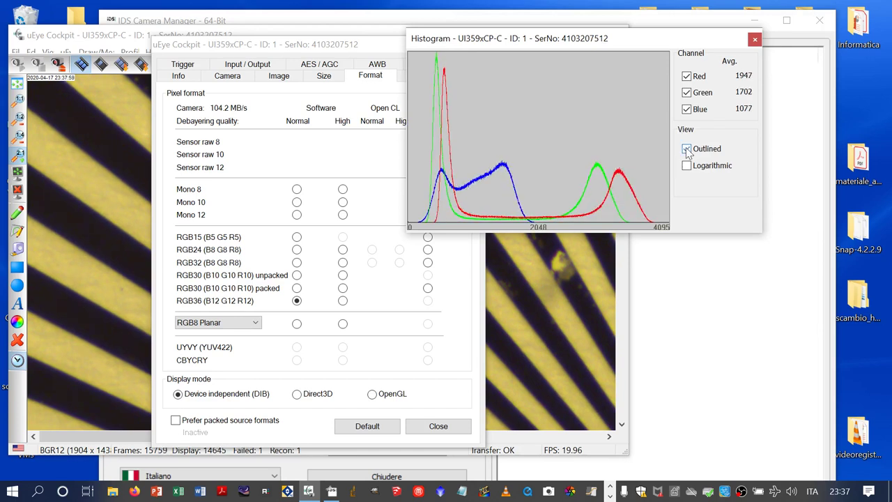
click(687, 168)
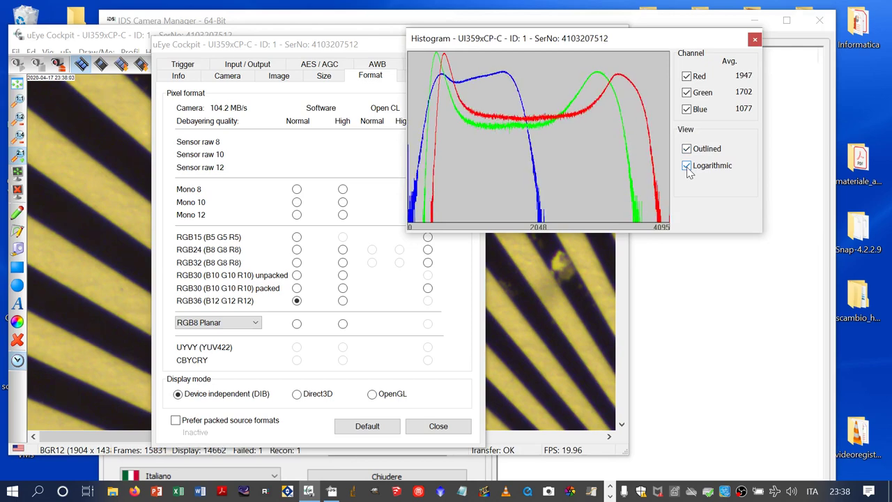
click(687, 167)
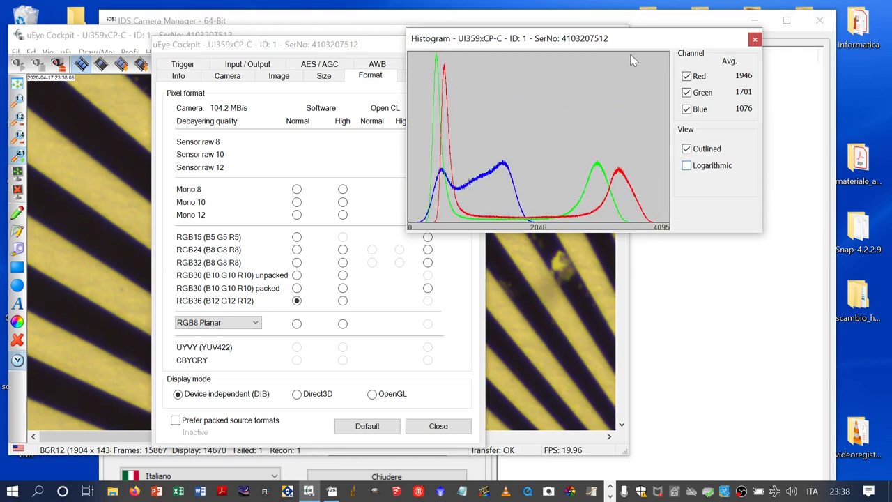
drag(625, 40, 720, 42)
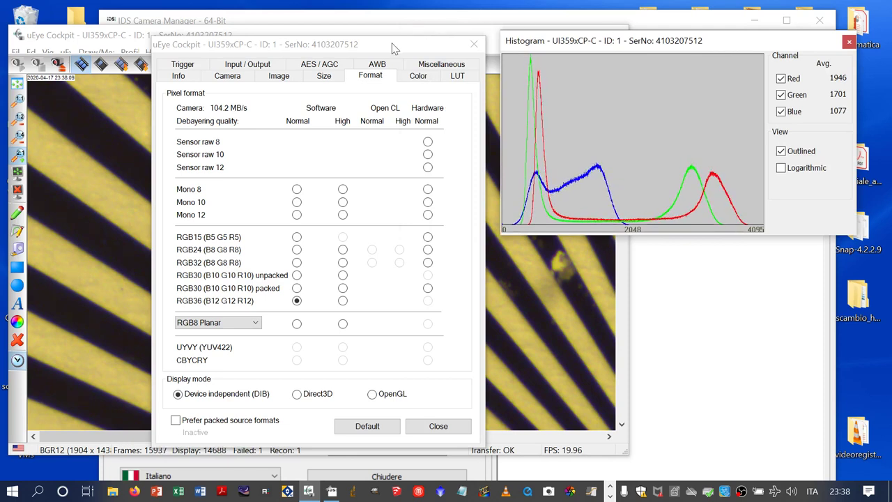
- Review the size and pixel format settings and decline to open the host performance window
click(315, 77)
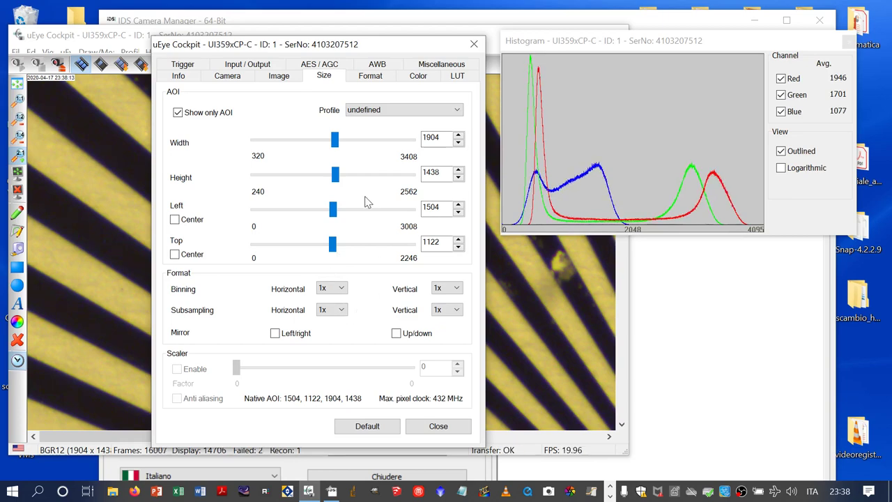
click(370, 77)
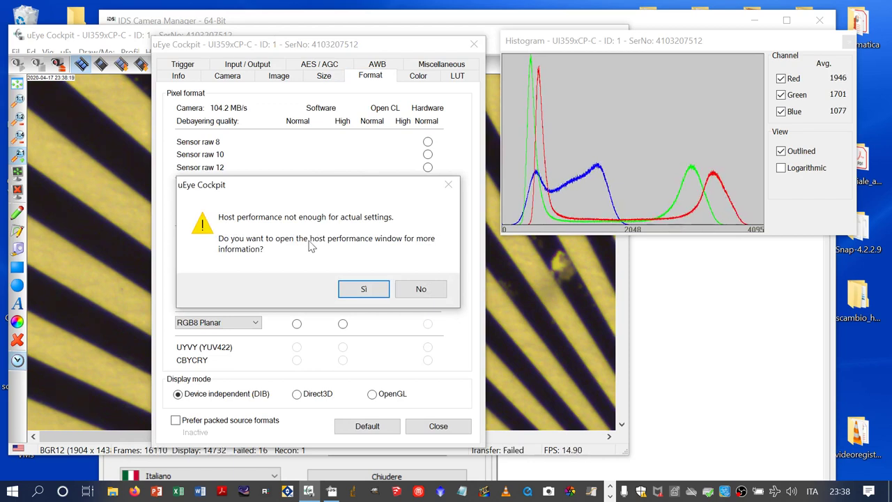
click(421, 289)
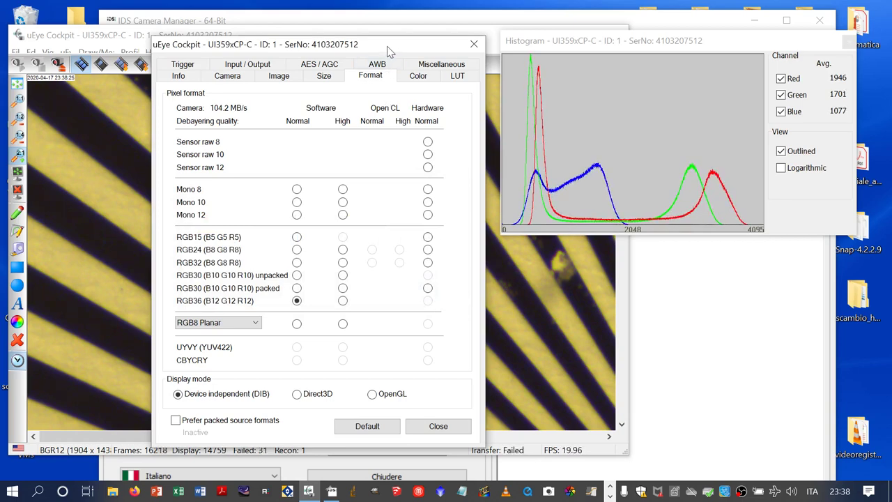
- Move the settings window off the live image and reduce the area of interest to 1120 wide by 850 high
drag(389, 52, 709, 68)
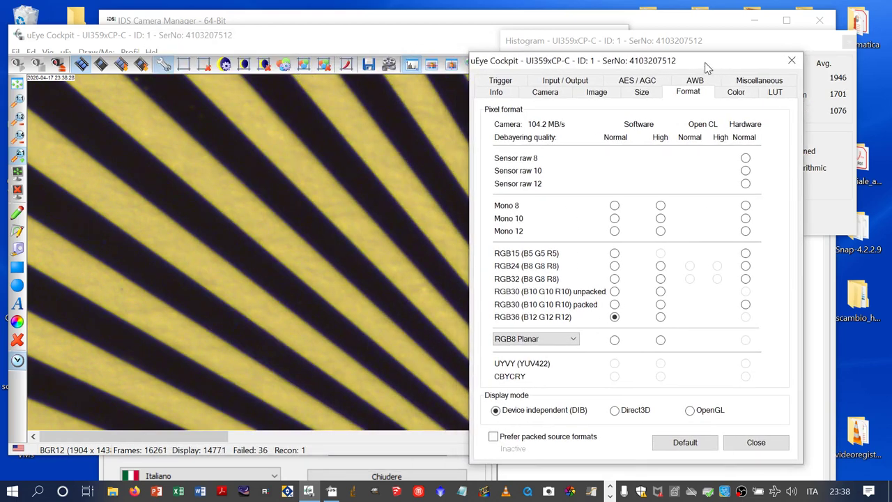
click(597, 94)
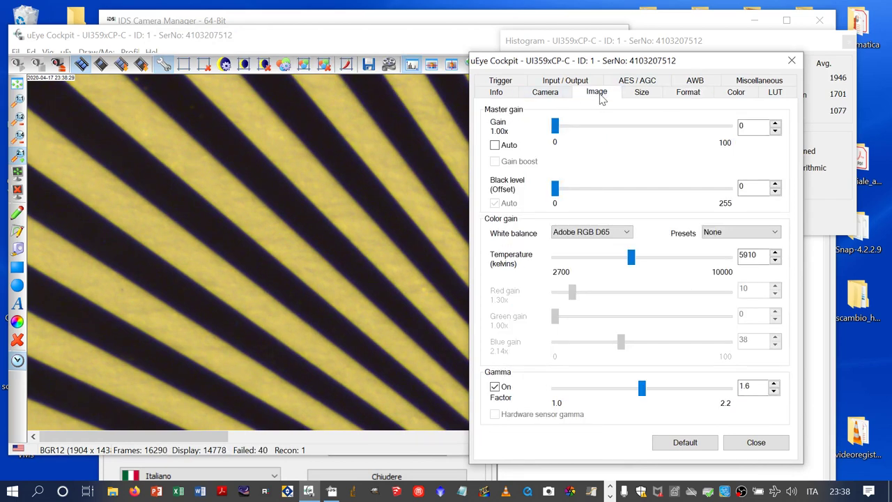
click(554, 95)
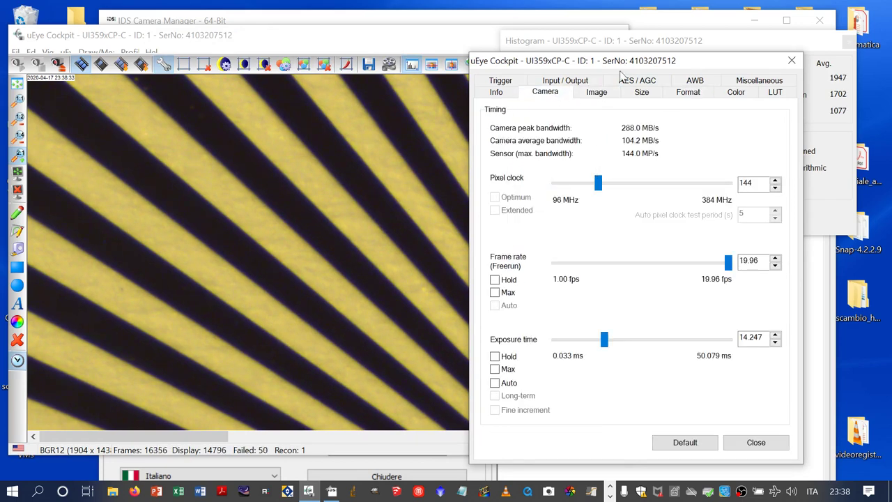
click(650, 95)
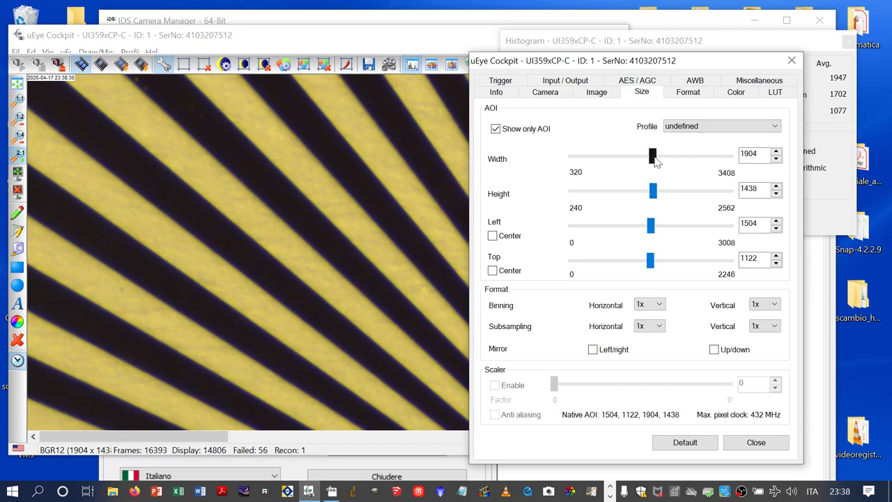
drag(653, 157, 612, 157)
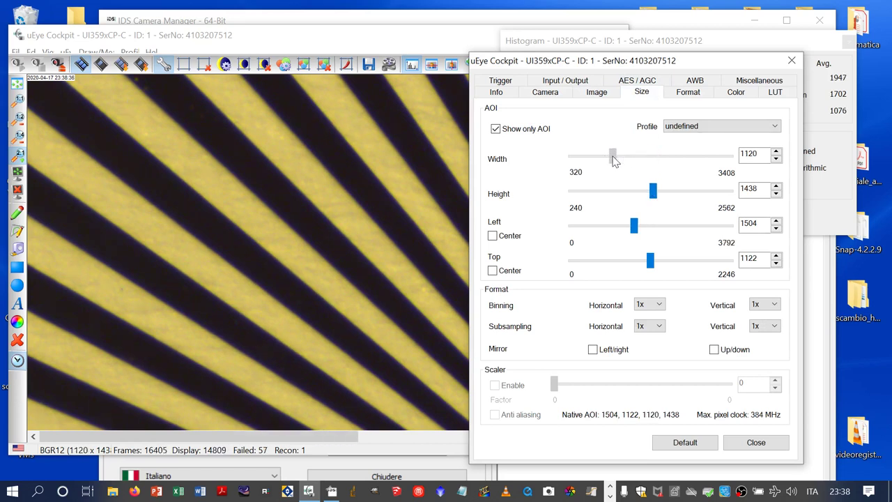
drag(657, 192, 614, 198)
- Clear the settings and histogram windows off the live view and bring the star target's centre into view
click(403, 40)
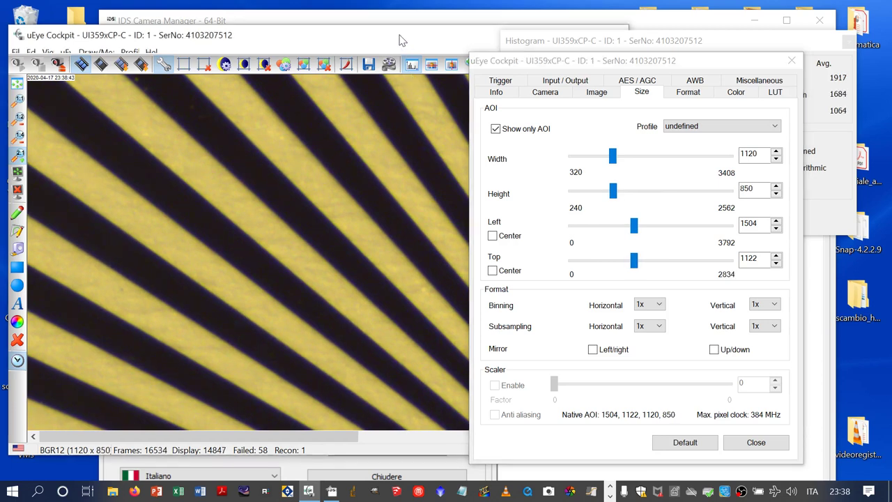
drag(511, 64, 621, 79)
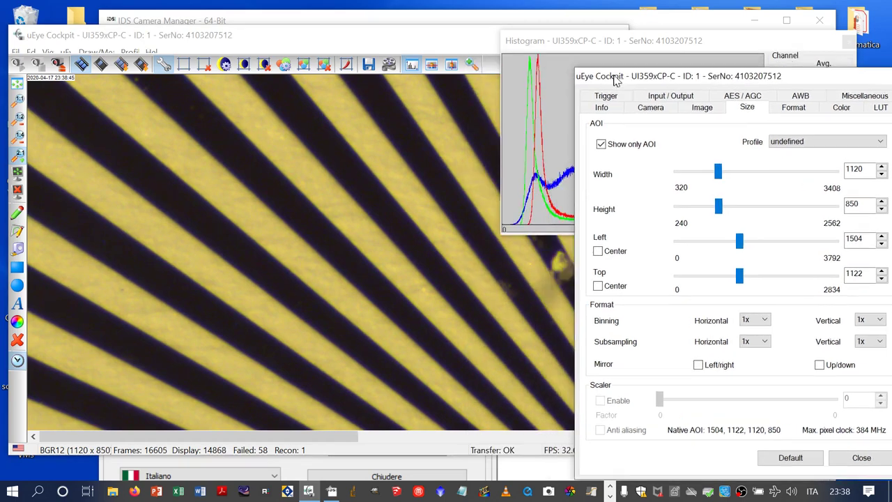
drag(283, 436, 530, 430)
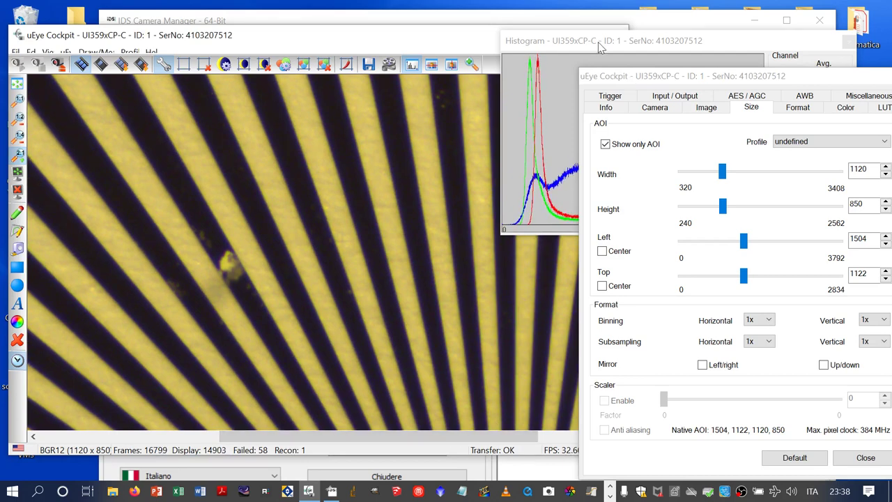
drag(598, 42, 753, 34)
drag(640, 85, 727, 100)
click(624, 166)
drag(624, 165, 625, 357)
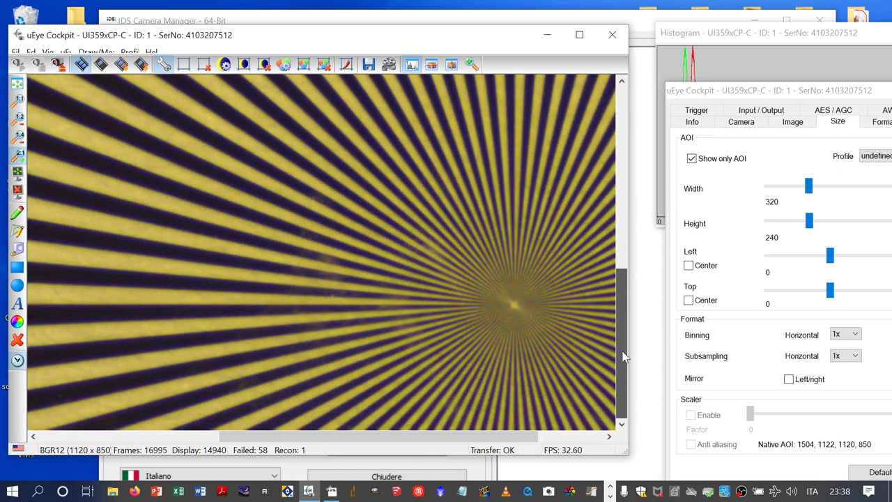
mouse_move(449, 443)
mouse_down()
mouse_move(524, 444)
mouse_move(460, 446)
mouse_up()
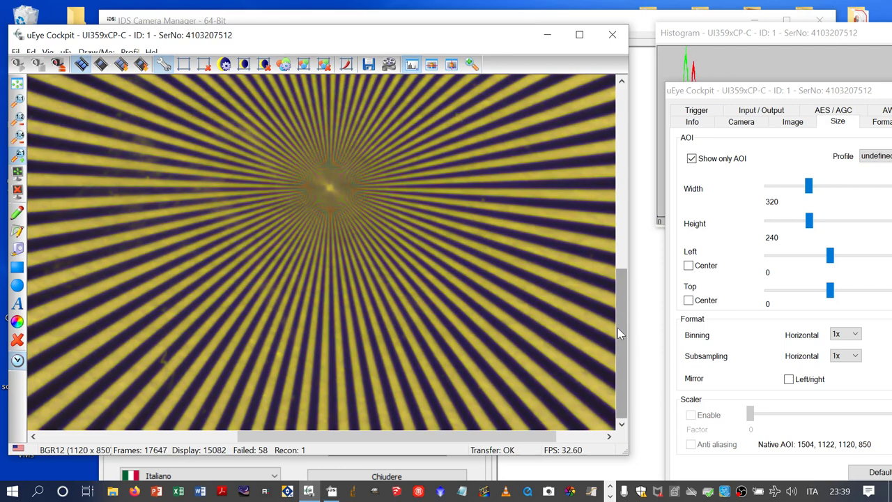
drag(617, 327, 632, 254)
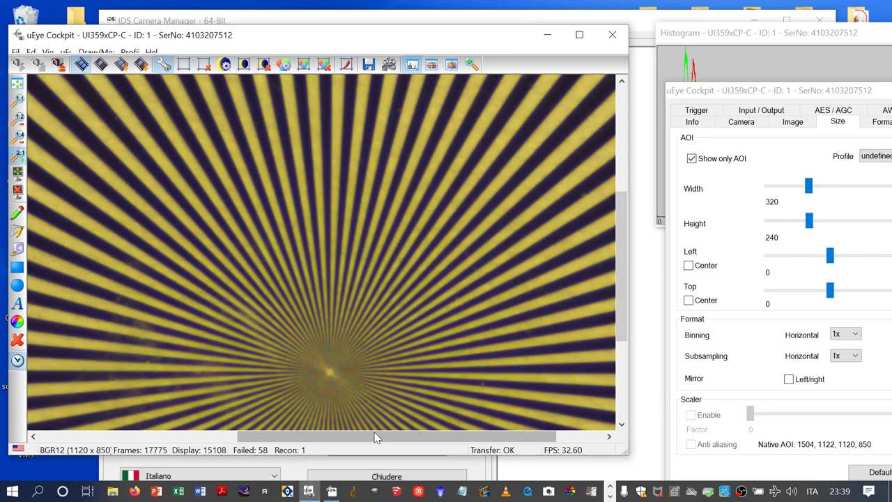
drag(375, 437, 327, 448)
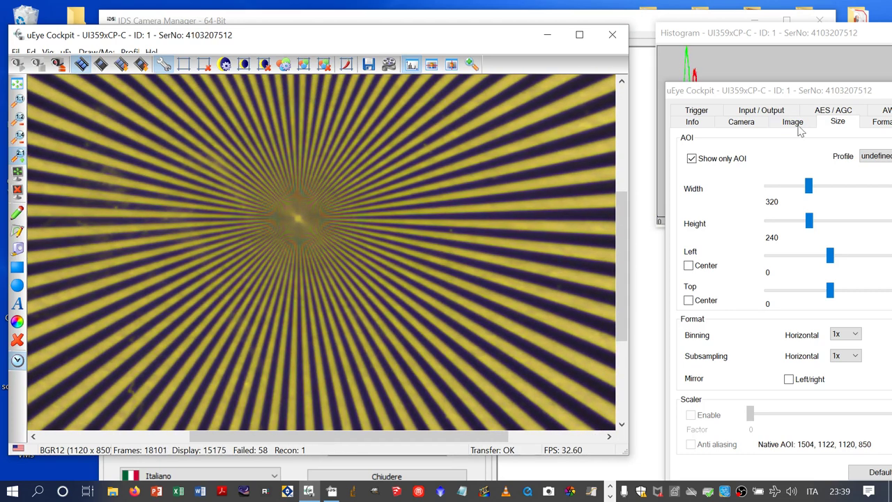
- Place the settings window and histogram beside the live image and examine the pixel format against the star centre's histogram
drag(819, 92, 578, 60)
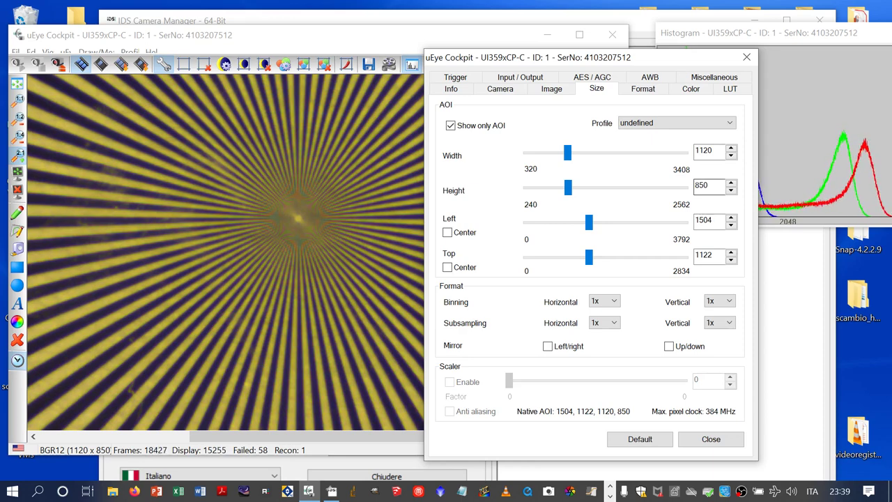
click(642, 91)
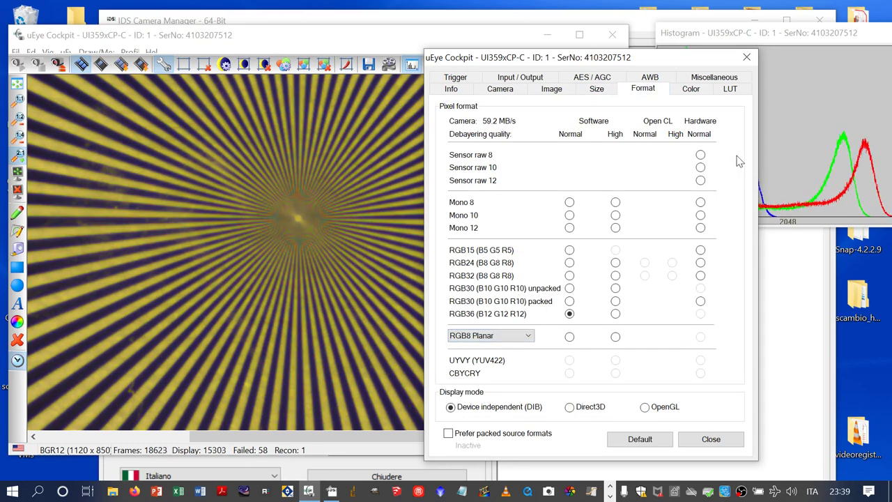
drag(798, 39, 718, 43)
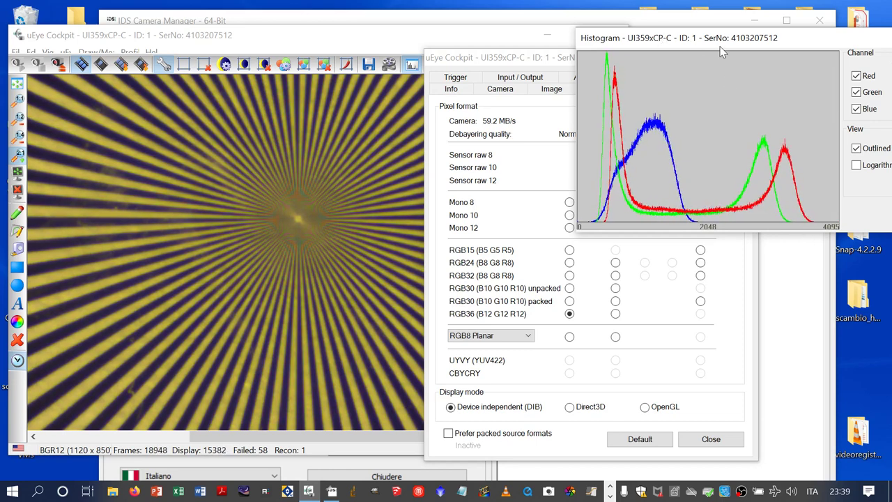
drag(705, 45, 736, 39)
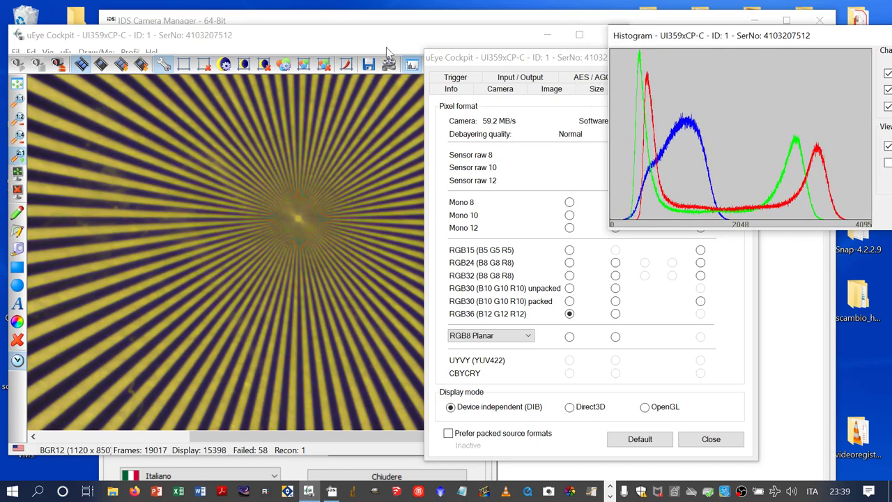
click(519, 58)
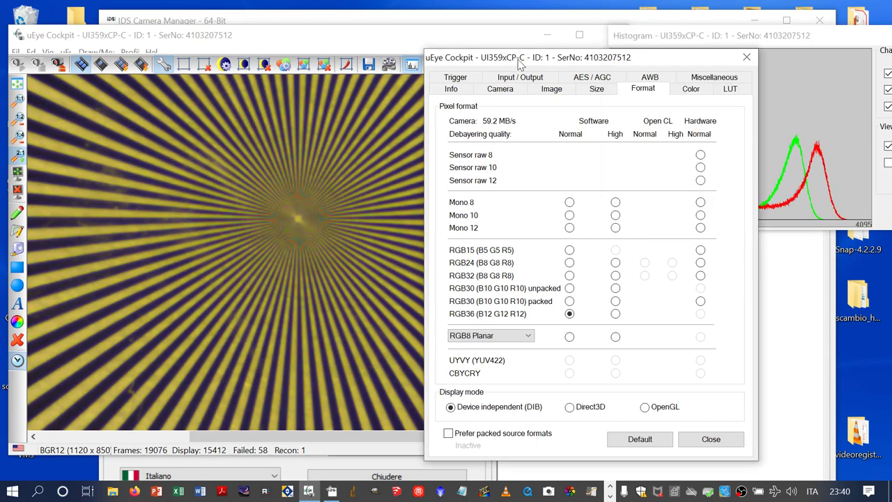
- Keep the Adobe RGB D65 white balance and lower its colour temperature to about 3890 K
click(597, 89)
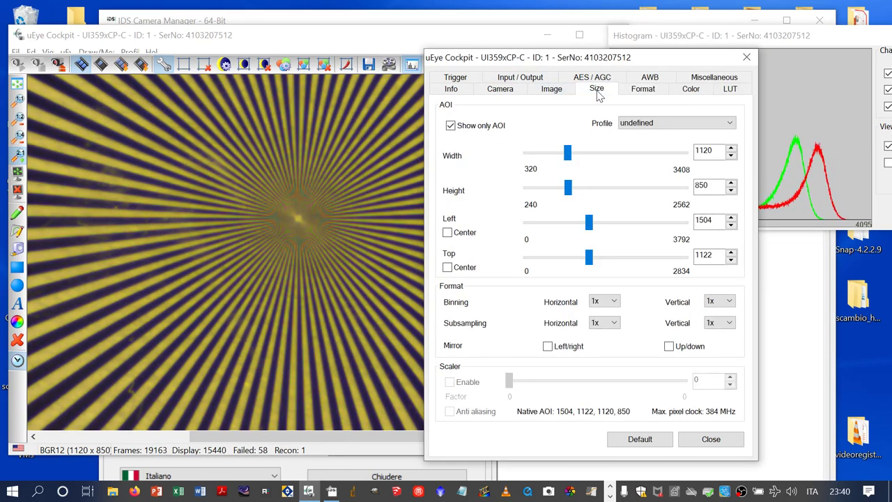
click(552, 89)
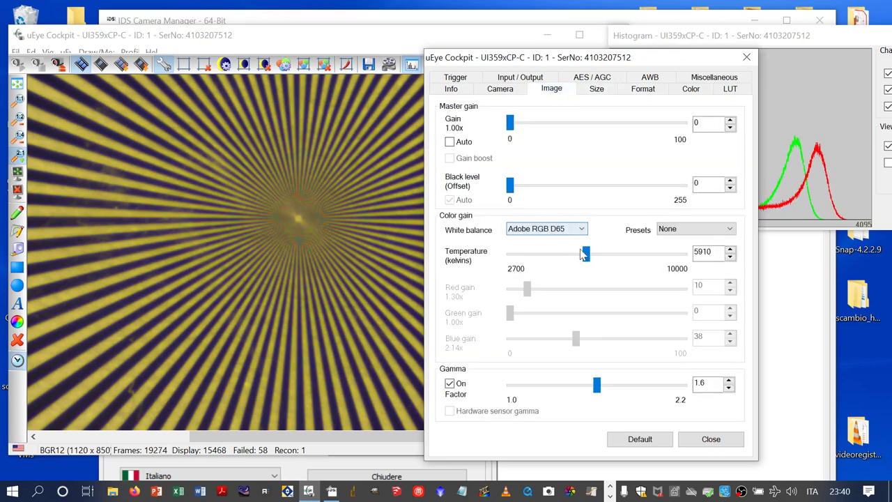
click(563, 230)
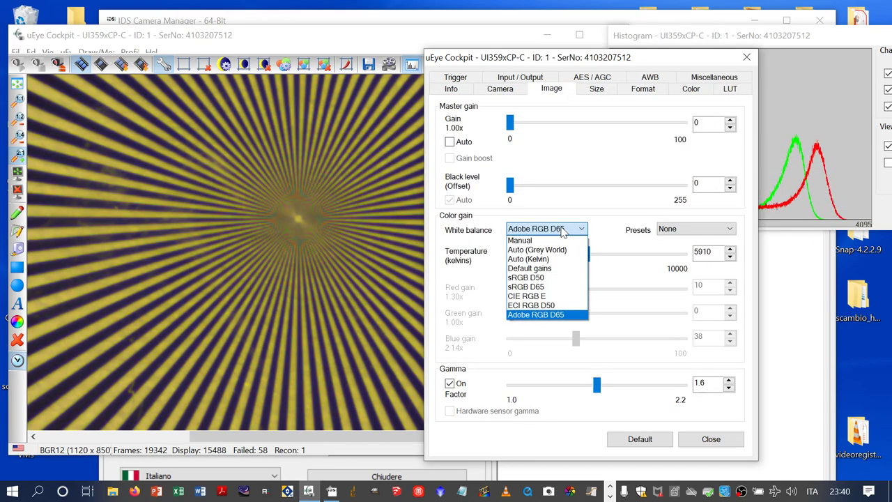
click(556, 315)
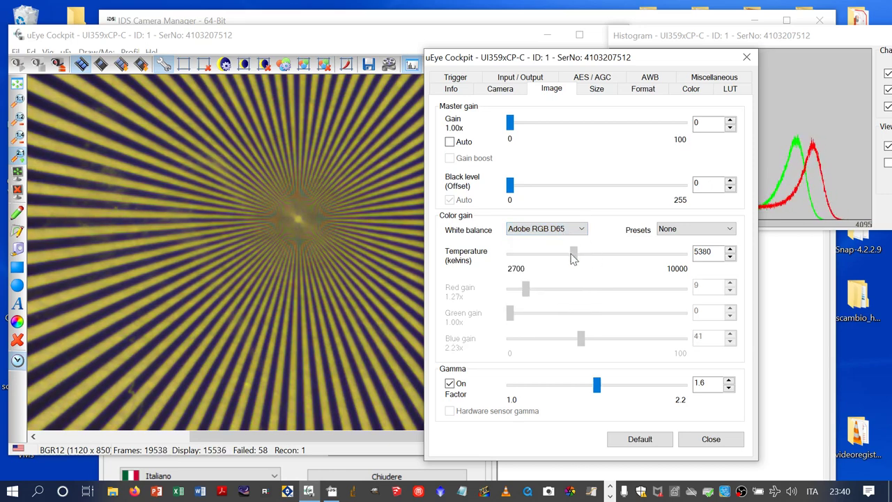
drag(572, 258, 537, 258)
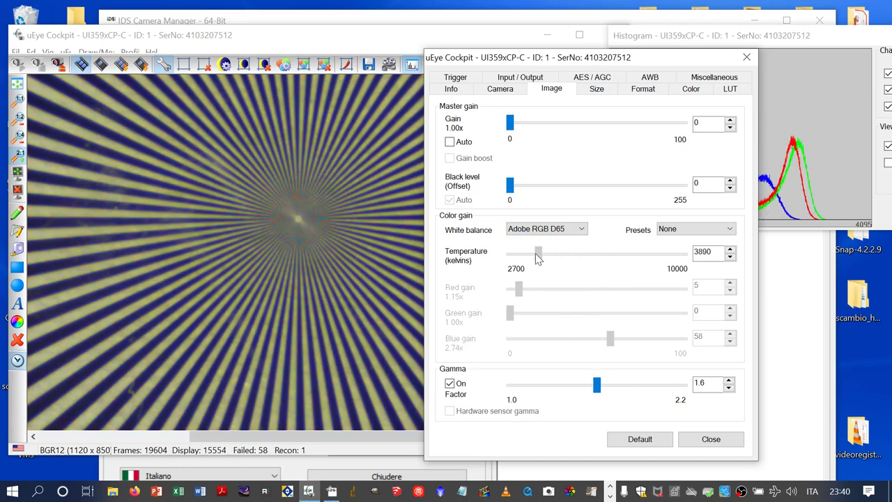